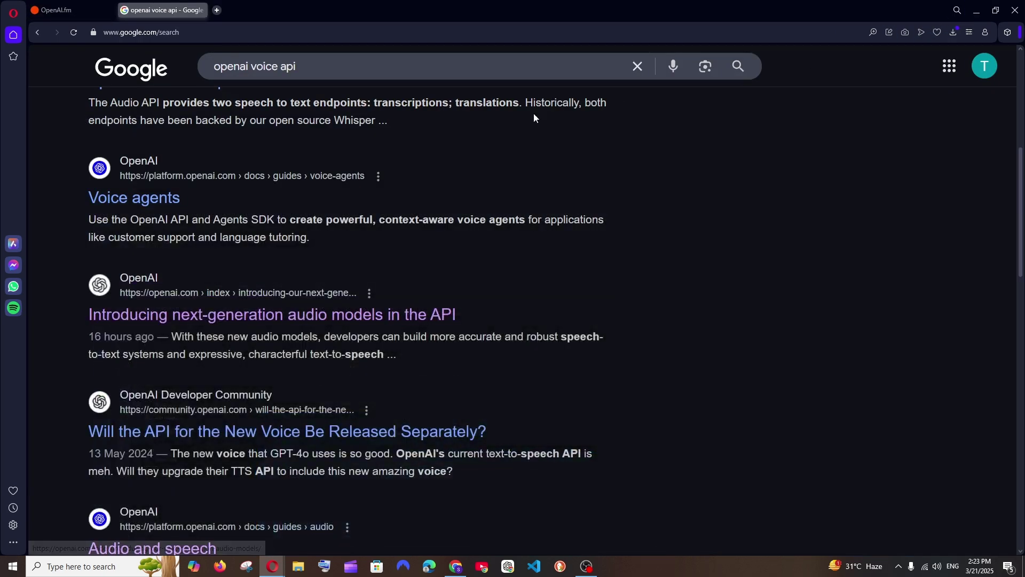
# Switch from the openai voice api Google results to the OpenAI.fm tab.
pyautogui.click(76, 1)
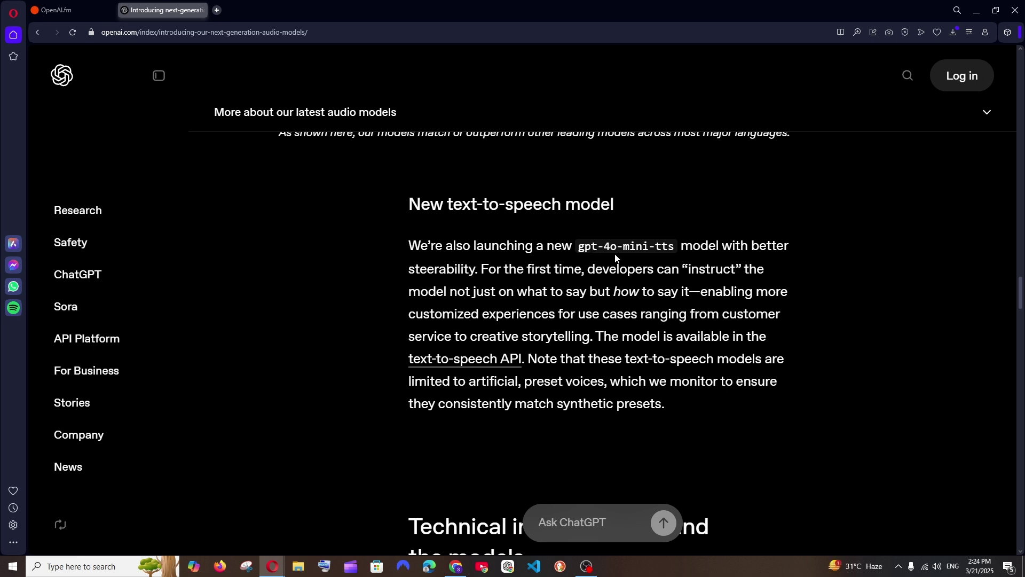
# Leave the gpt-4o-mini-tts article and go back to the OpenAI.fm demo tab.
pyautogui.click(83, 11)
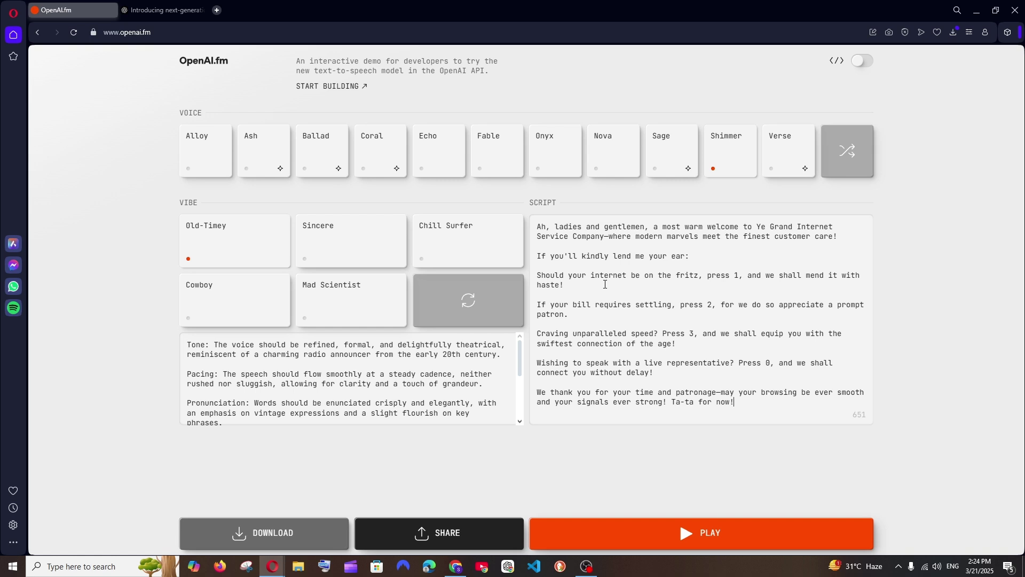
# Pick the Ash voice card in place of Shimmer.
pyautogui.click(176, 32)
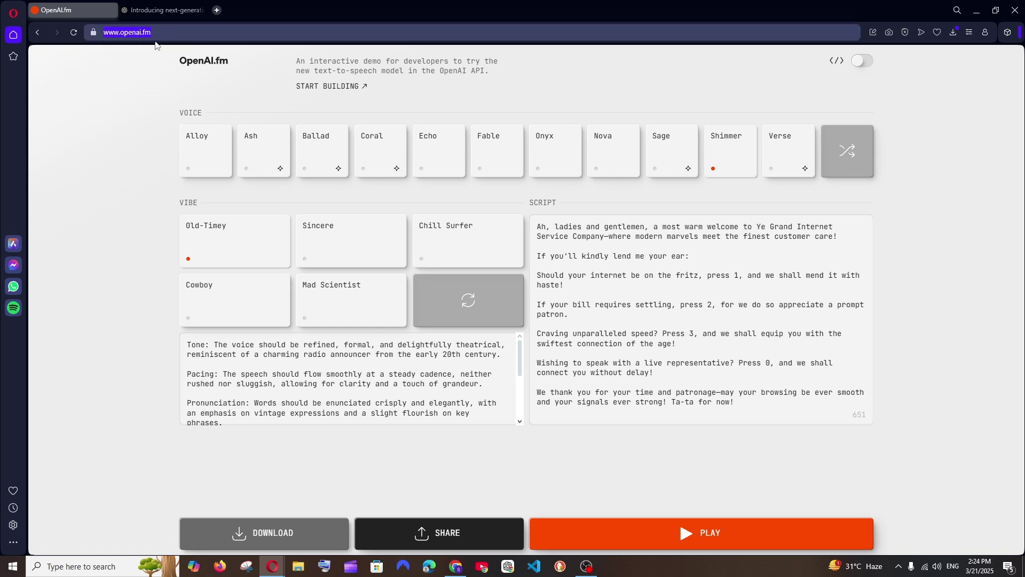
pyautogui.click(235, 84)
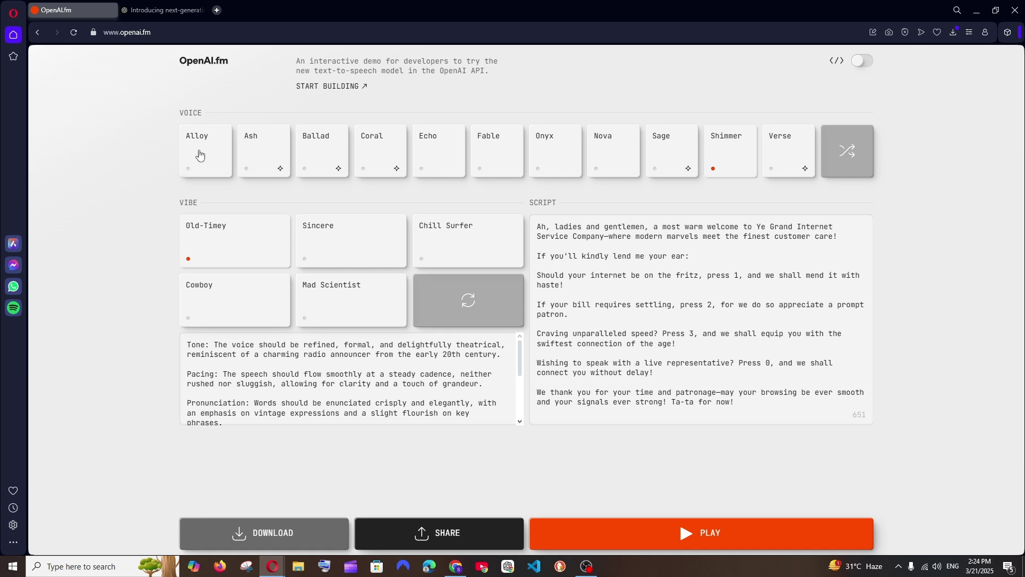
pyautogui.click(264, 147)
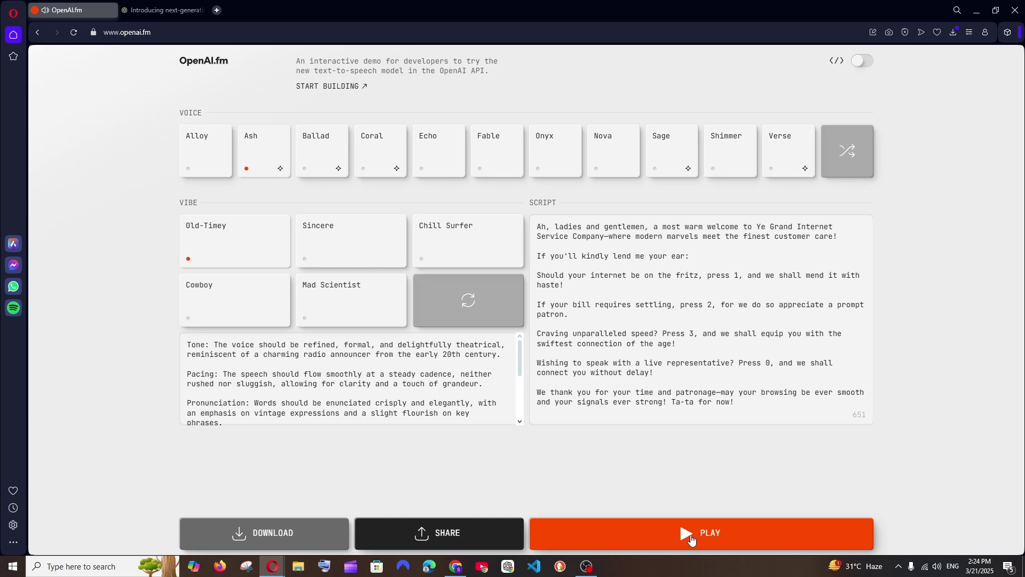
# Review the full Old-Timey vibe description text.
pyautogui.scroll(-2, 244, 372)
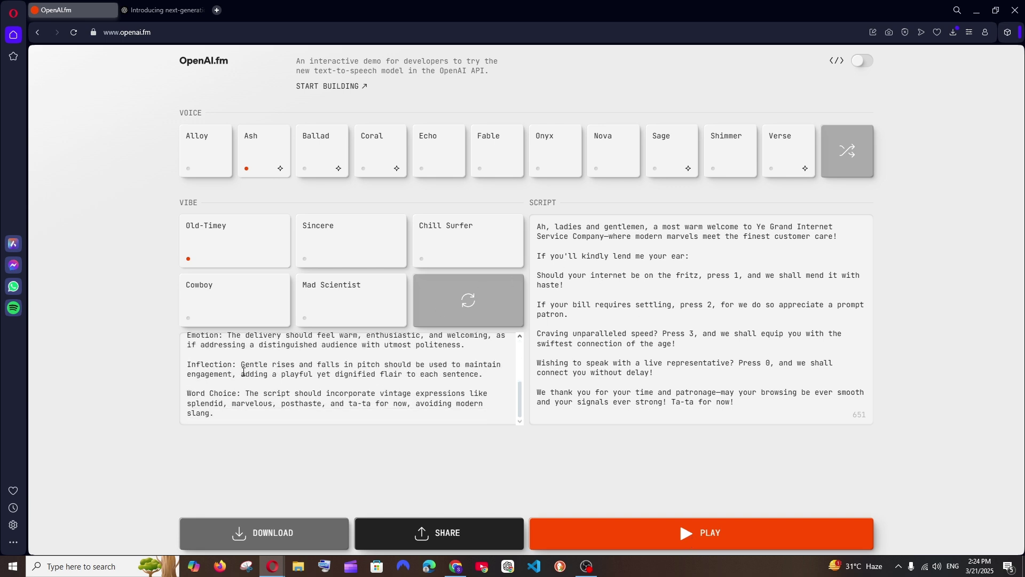
pyautogui.hotkey('ctrl', 'a')
pyautogui.scroll(2, 257, 370)
pyautogui.click(237, 370)
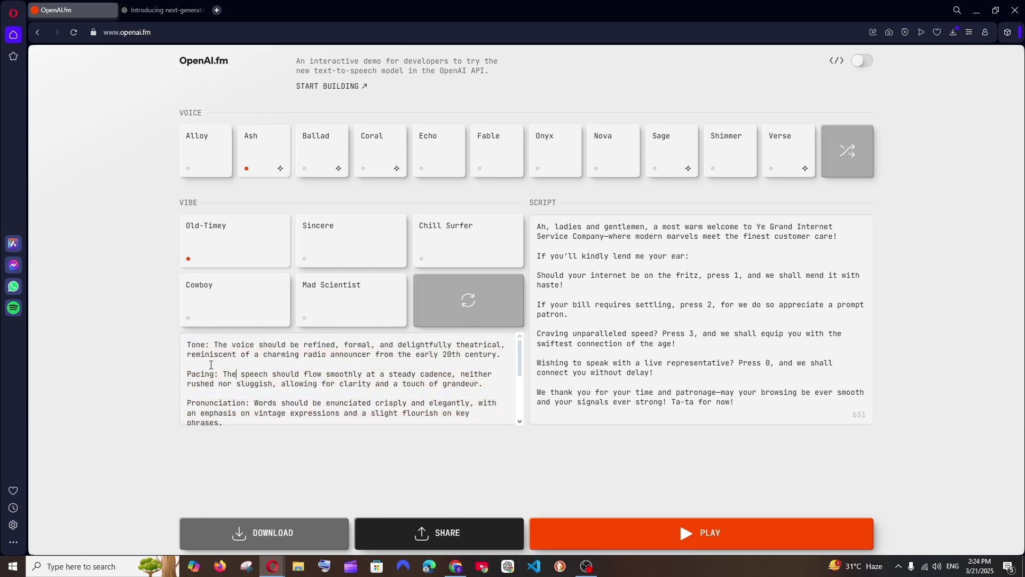
pyautogui.scroll(-2, 198, 371)
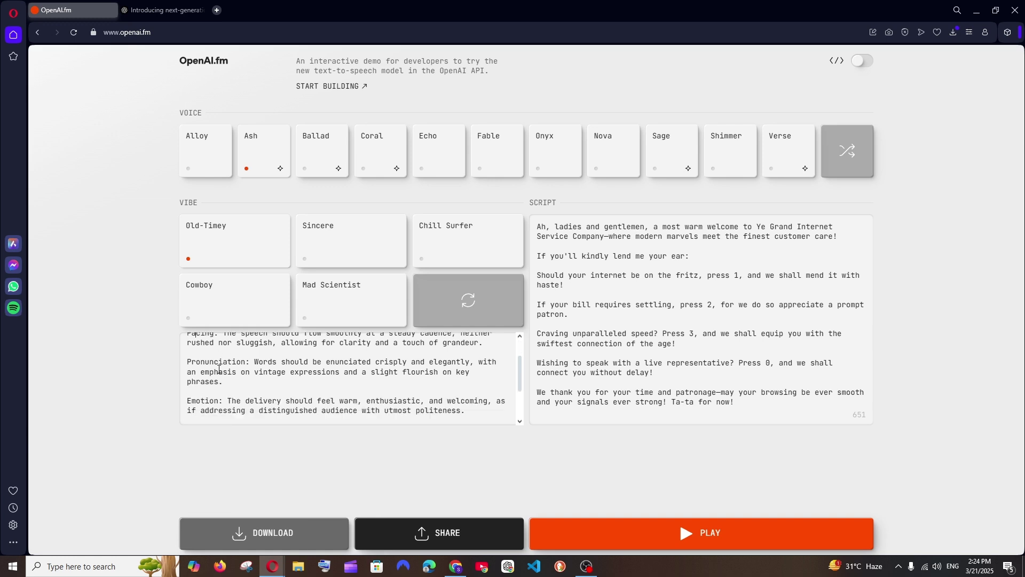
pyautogui.scroll(-1, 219, 355)
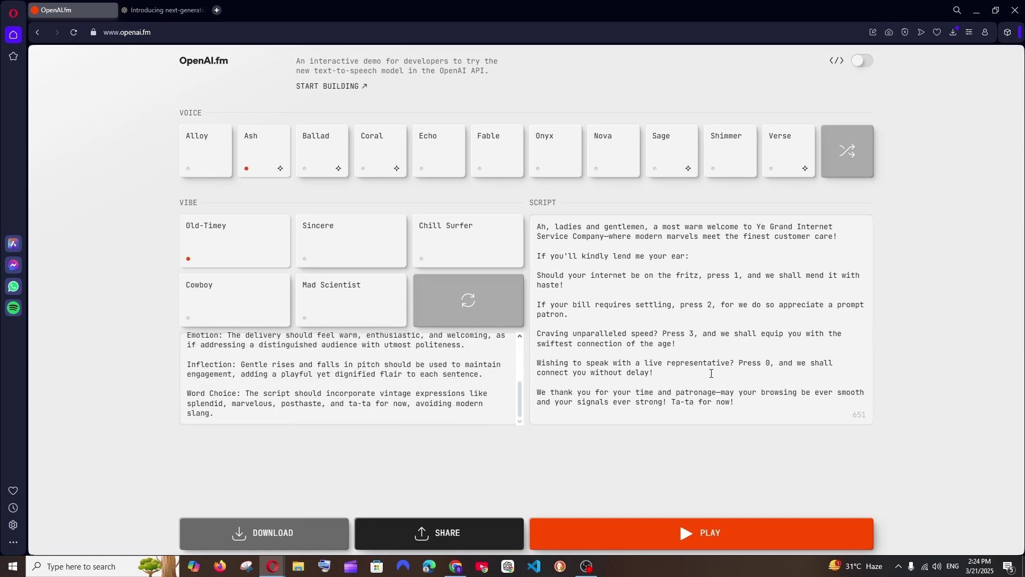
pyautogui.scroll(3, 400, 377)
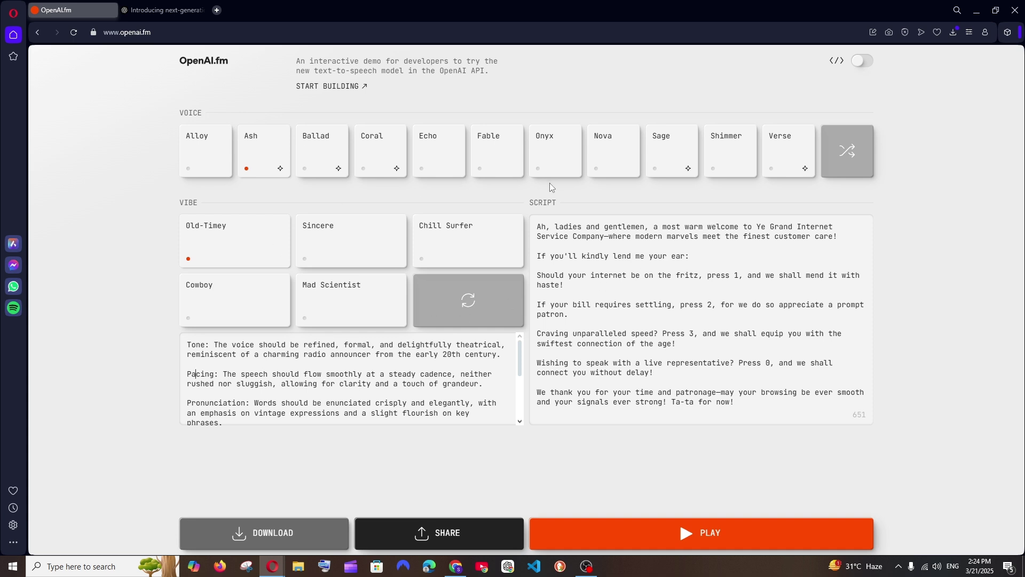
# Preview the script in the Ash voice, then select the Nova voice.
pyautogui.click(689, 543)
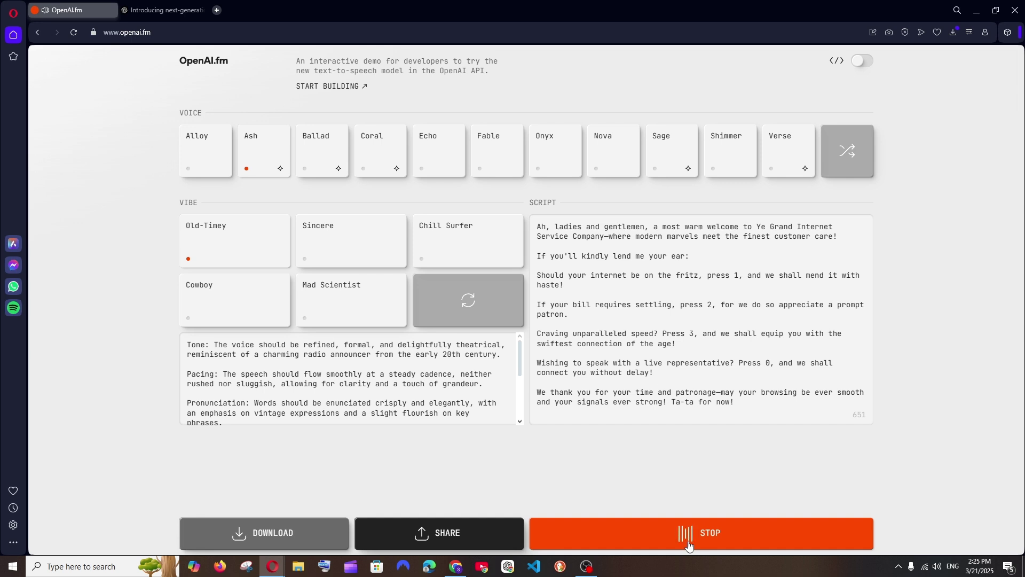
pyautogui.click(688, 538)
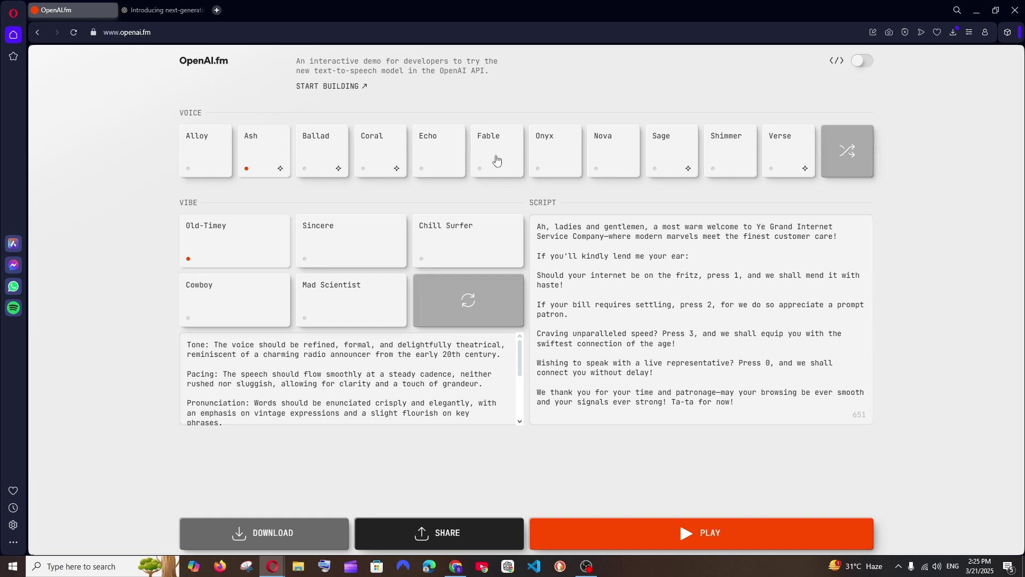
pyautogui.click(613, 164)
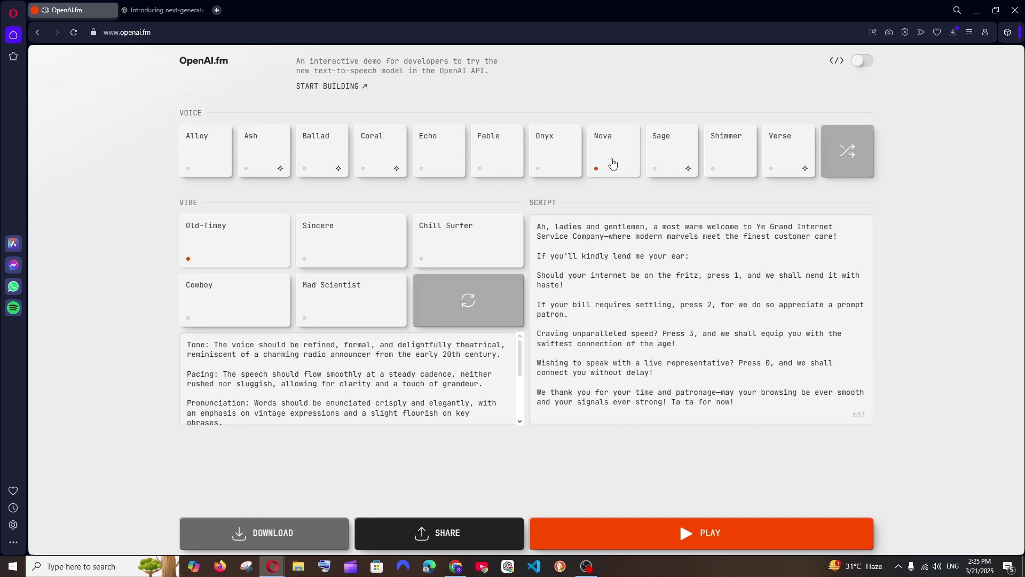
# Preview the Nova Old-Timey speech and download it as an MP3.
pyautogui.click(685, 549)
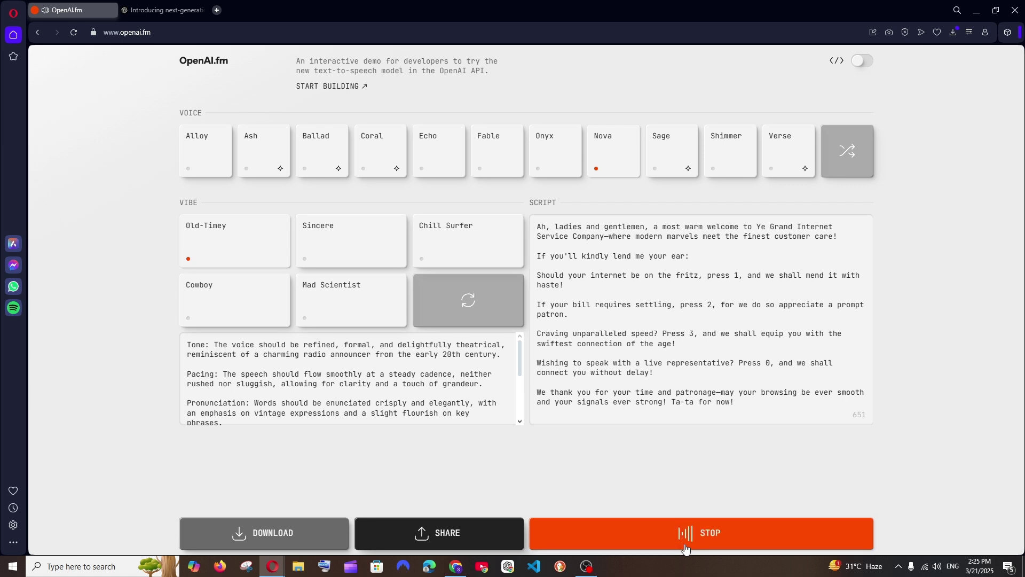
pyautogui.click(685, 549)
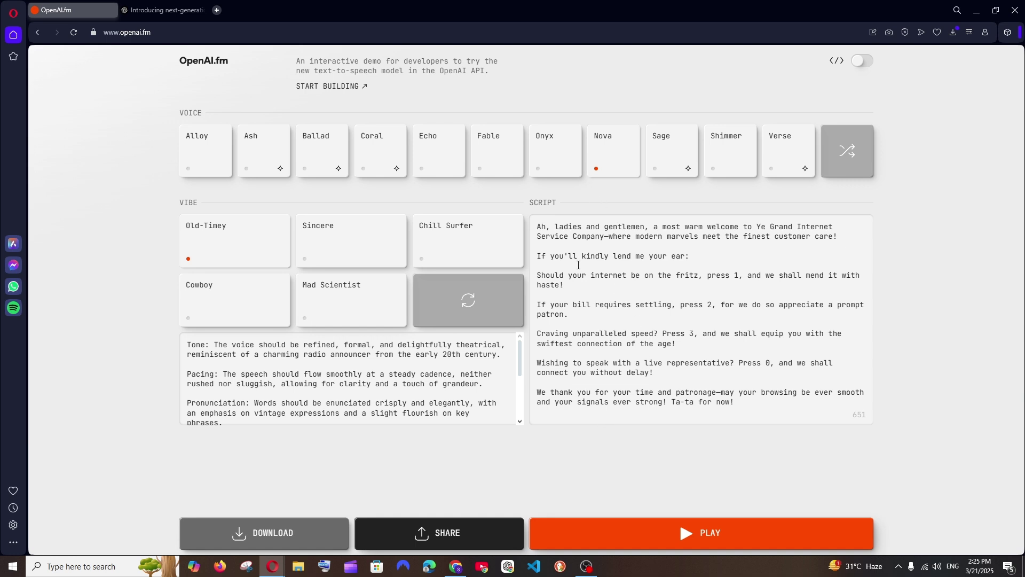
pyautogui.click(267, 535)
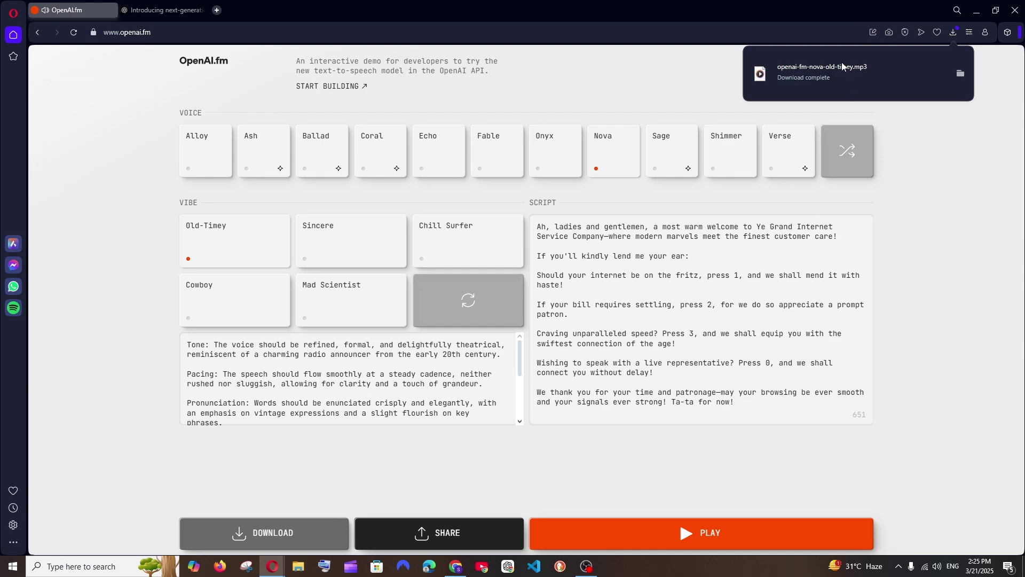
# Open the downloaded audio, then delete the entire old customer-service script.
pyautogui.click(831, 75)
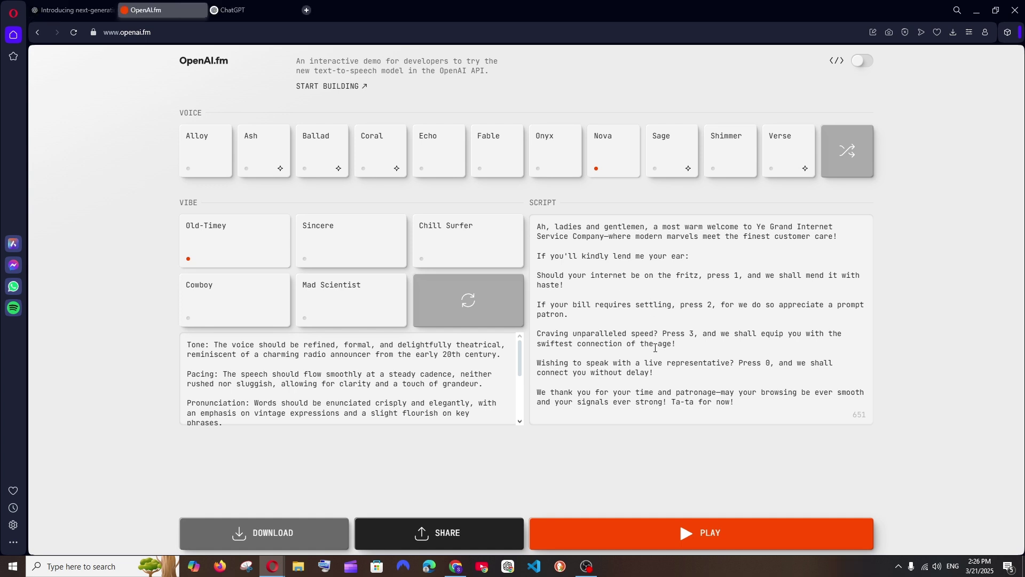
pyautogui.hotkey('shift', 'Up')
pyautogui.hotkey('shift', 'Up')
pyautogui.hotkey('shift', 'Up')
pyautogui.hotkey('shift', 'Up')
pyautogui.hotkey('shift', 'Up')
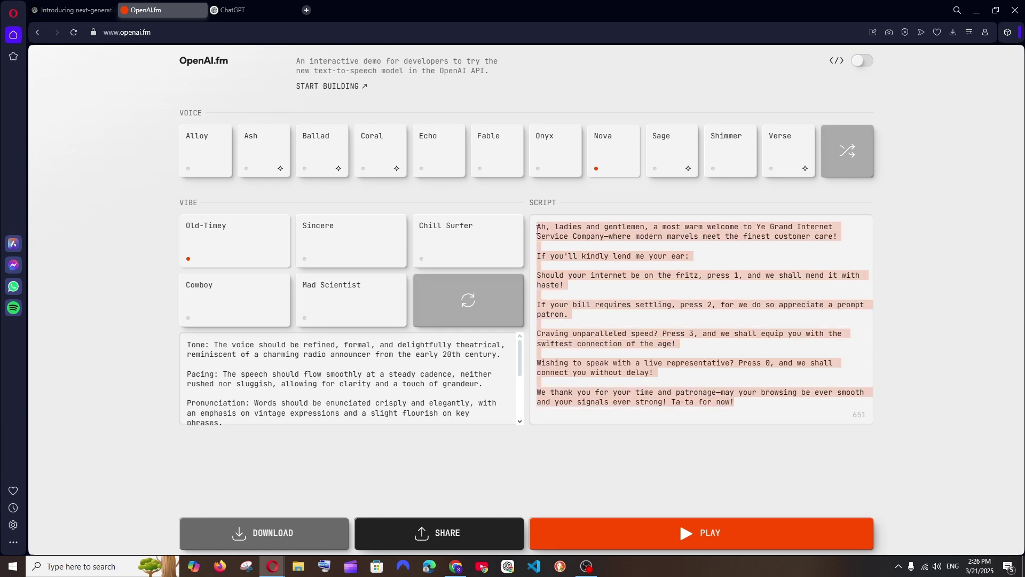
pyautogui.click(744, 403)
pyautogui.moveTo(744, 403); pyautogui.dragTo(538, 226)
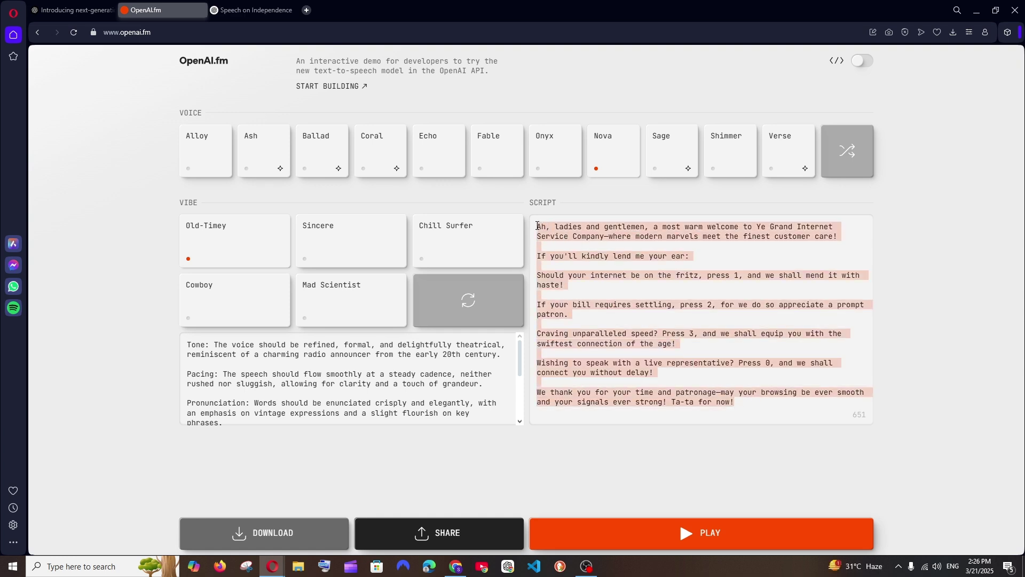
pyautogui.press('BackSpace')
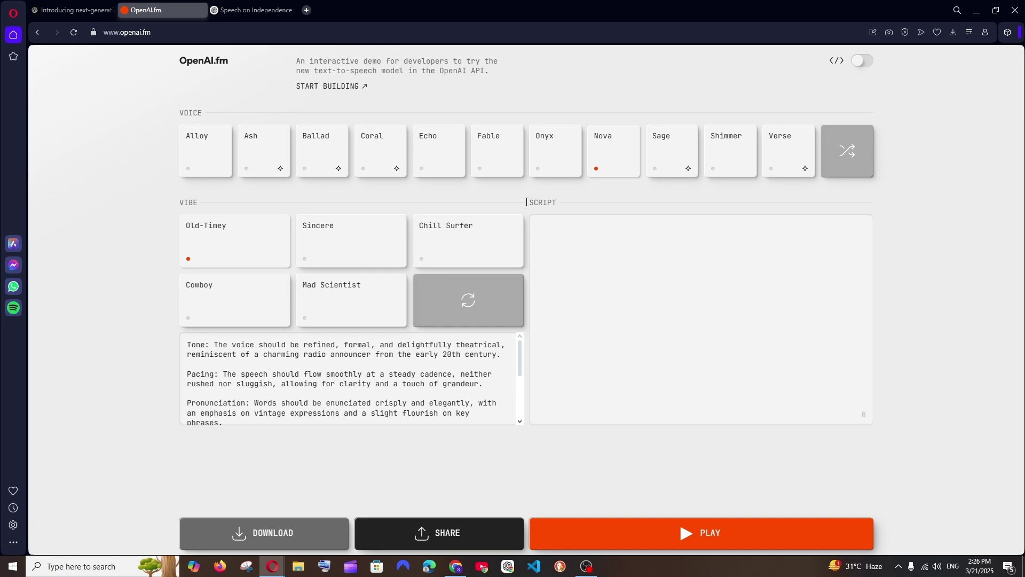
# Select the independence speech's opening paragraphs in ChatGPT and return to OpenAI.fm.
pyautogui.click(251, 10)
pyautogui.scroll(-1, 327, 213)
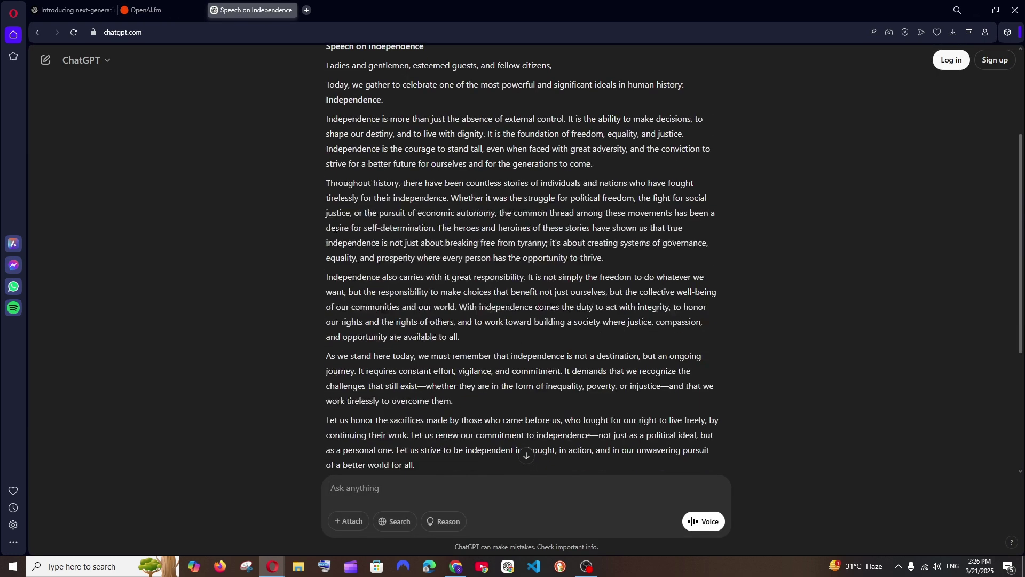
pyautogui.moveTo(326, 171); pyautogui.dragTo(604, 267)
pyautogui.hotkey('ctrl', 'c')
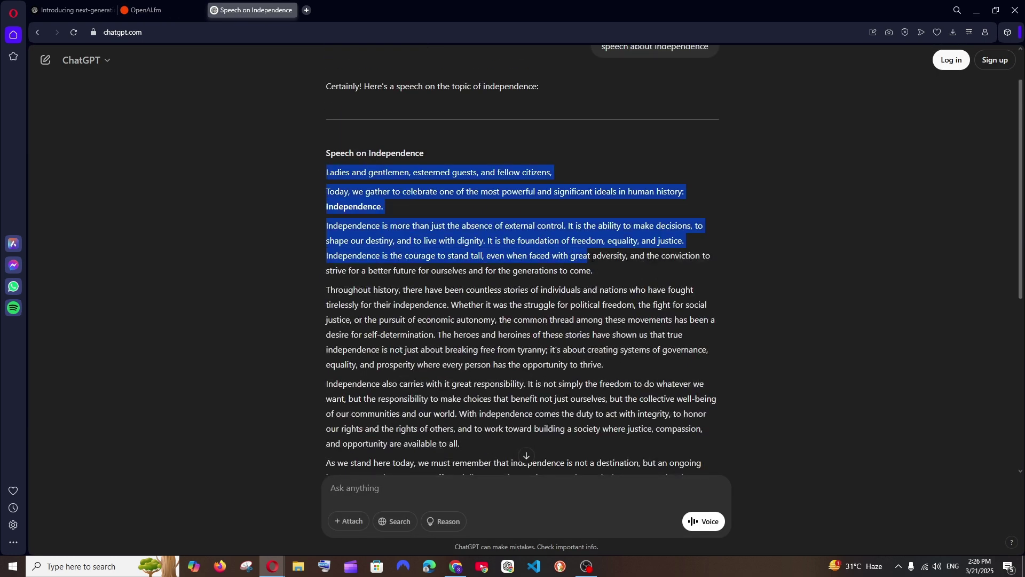
pyautogui.click(162, 4)
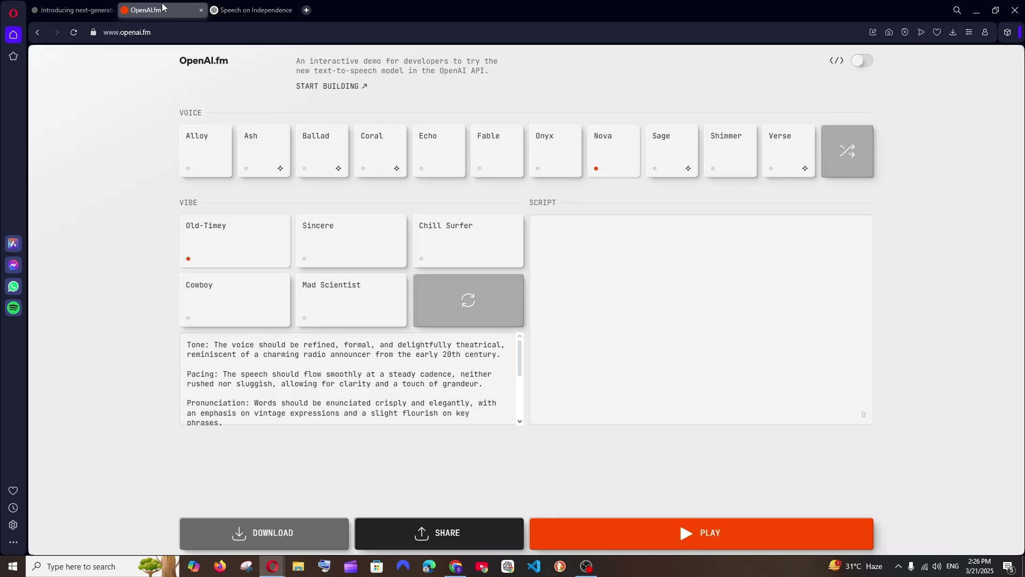
# Paste the independence speech into the empty script box.
pyautogui.click(576, 228)
pyautogui.hotkey('ctrl', 'v')
pyautogui.click(206, 152)
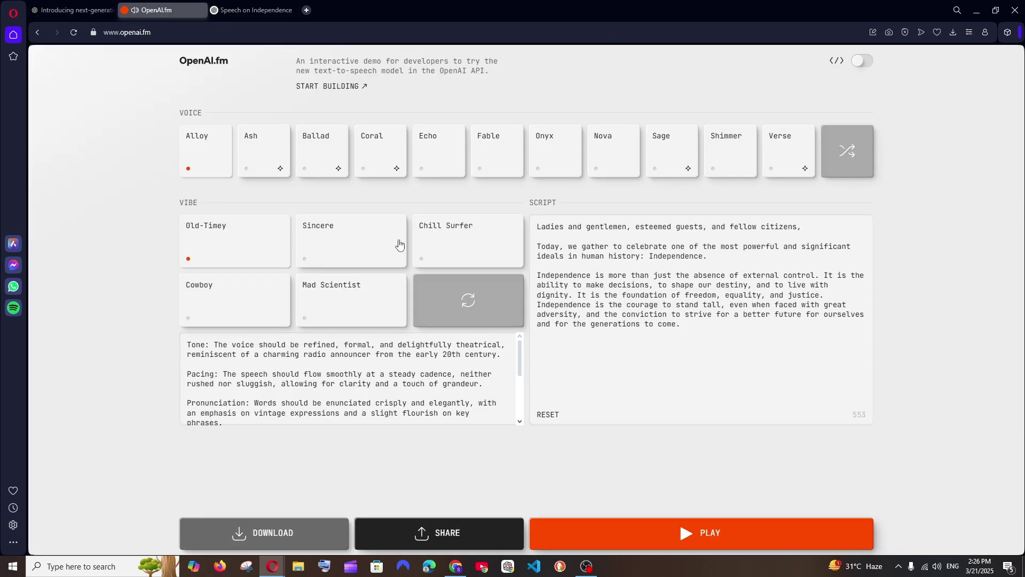
# Delete the Inflection, Word Choice and Pronunciation paragraphs from the vibe description.
pyautogui.scroll(-1, 269, 370)
pyautogui.scroll(-1, 269, 370)
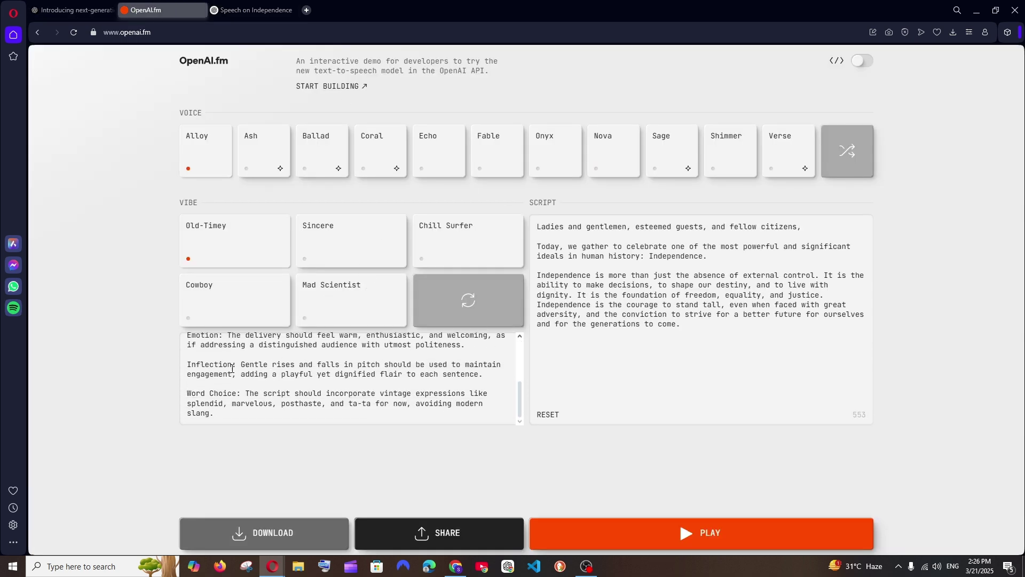
pyautogui.scroll(2, 232, 369)
pyautogui.scroll(-1, 222, 375)
pyautogui.scroll(-1, 222, 375)
pyautogui.moveTo(214, 414); pyautogui.dragTo(180, 369)
pyautogui.press('BackSpace')
pyautogui.scroll(2, 230, 372)
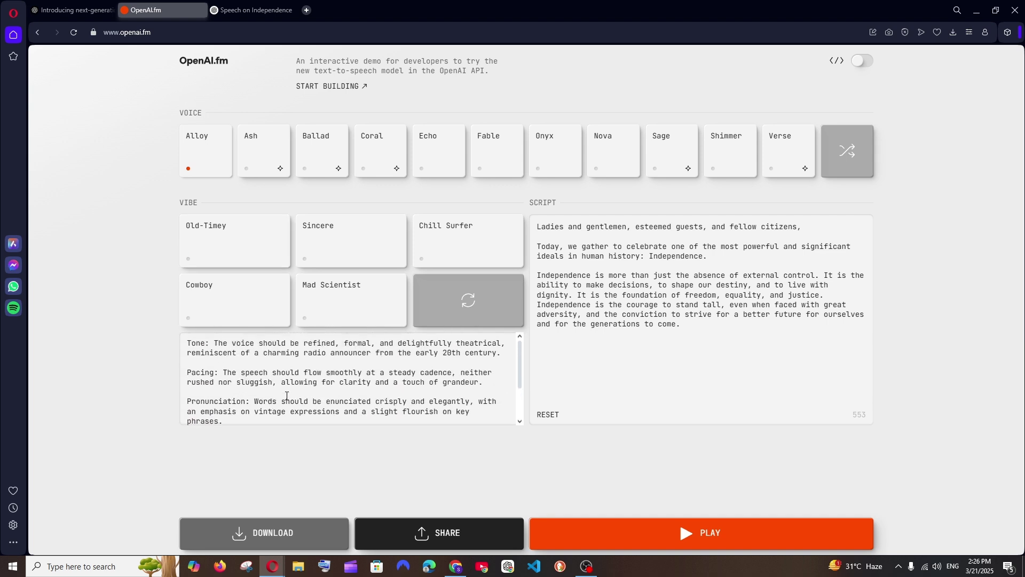
pyautogui.scroll(-1, 230, 372)
pyautogui.scroll(-1, 231, 372)
pyautogui.click(230, 371)
pyautogui.moveTo(230, 373); pyautogui.dragTo(182, 349)
pyautogui.press('BackSpace')
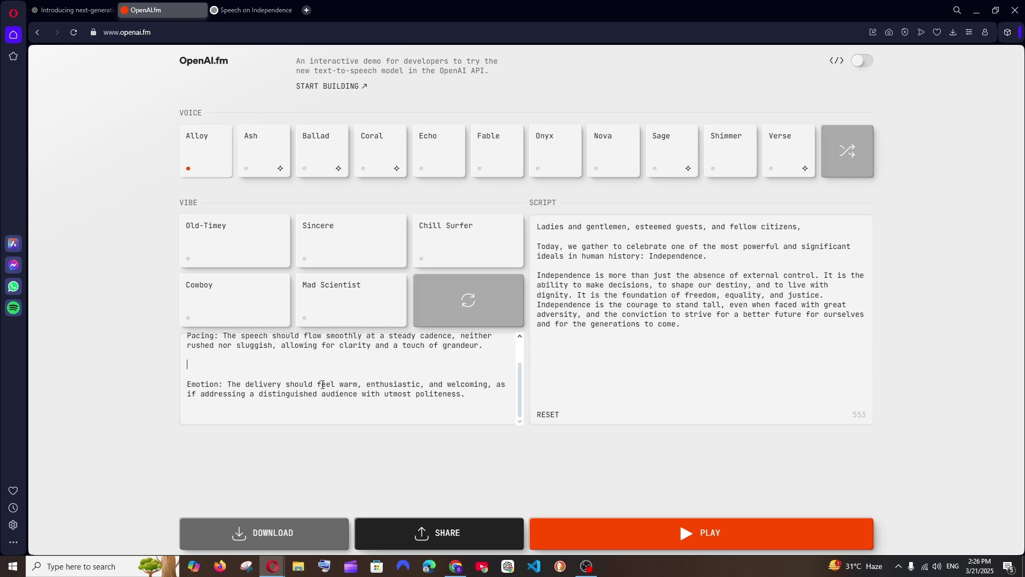
pyautogui.scroll(1, 307, 387)
pyautogui.press('BackSpace')
# Replace the Emotion description with 'fierce, raged'.
pyautogui.scroll(-1, 230, 385)
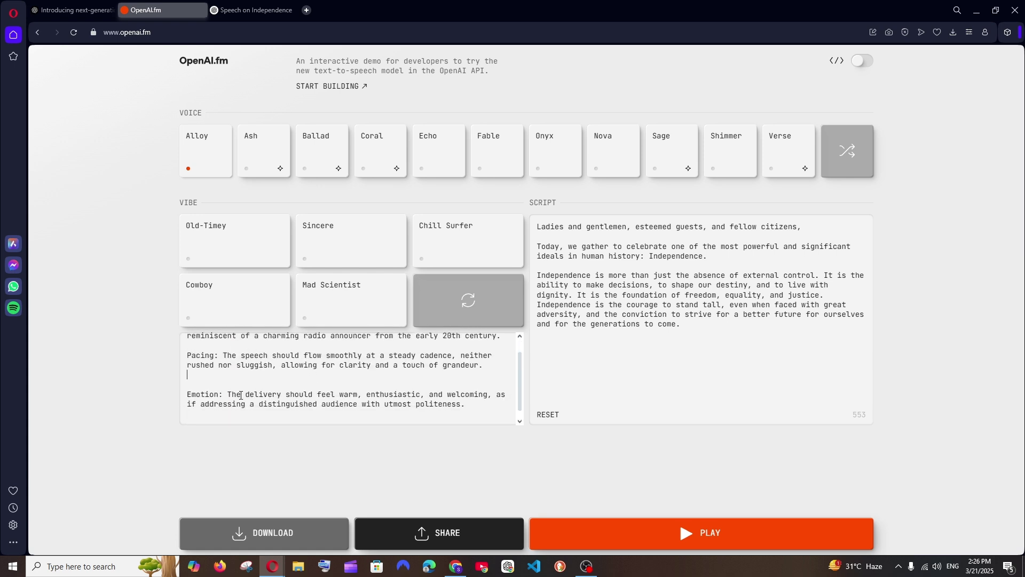
pyautogui.scroll(-1, 230, 384)
pyautogui.moveTo(467, 394); pyautogui.dragTo(229, 386)
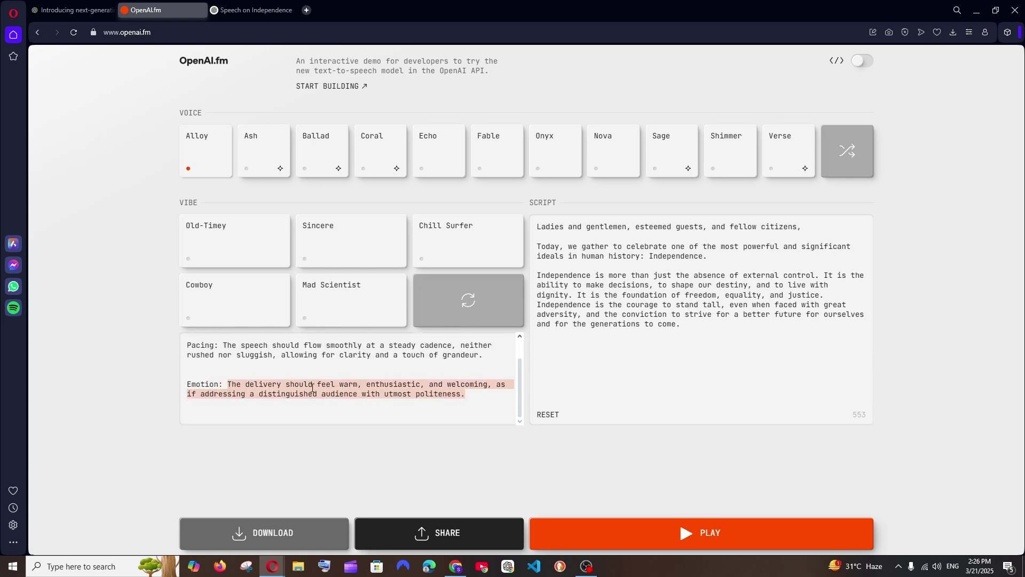
pyautogui.press('BackSpace')
pyautogui.write('fie')
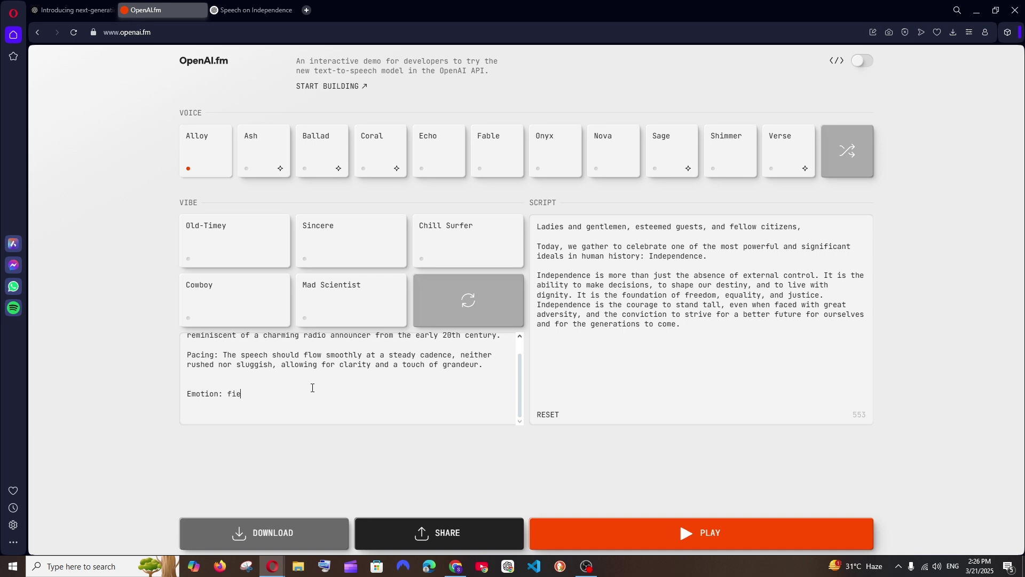
pyautogui.write('rce, raged')
# Replace the Pacing description with 'loud and fast'.
pyautogui.moveTo(710, 337); pyautogui.dragTo(561, 256)
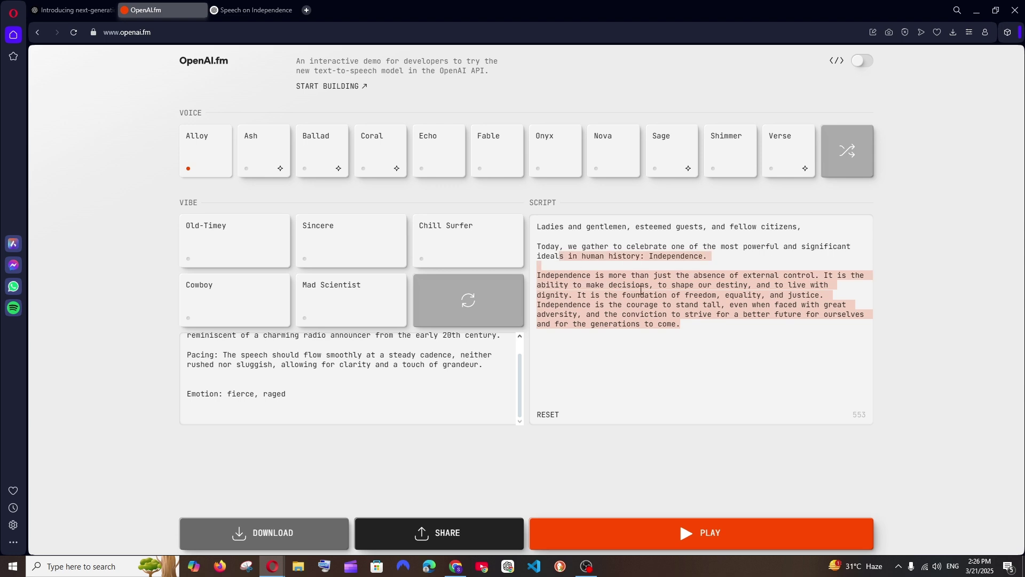
pyautogui.click(686, 309)
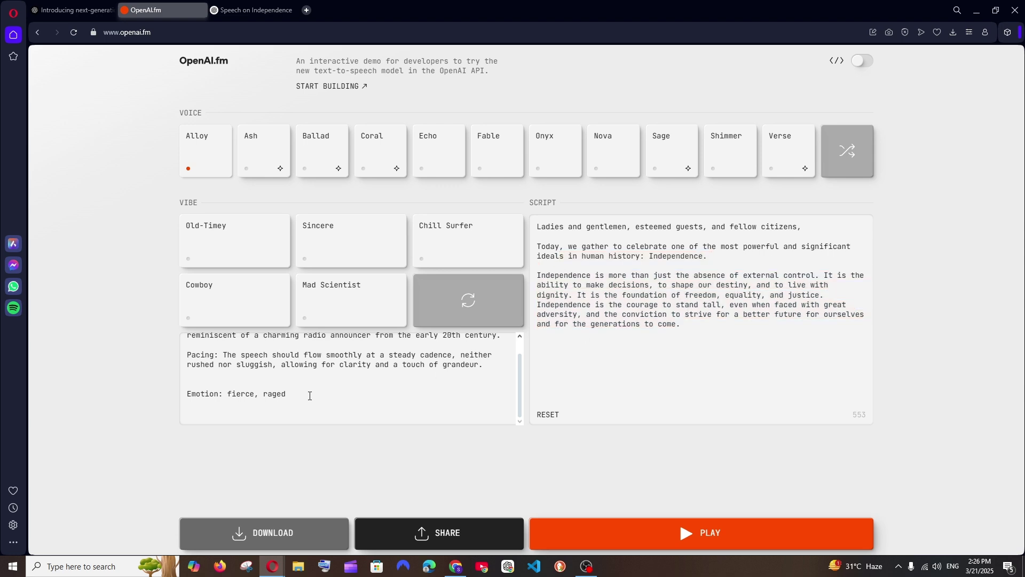
pyautogui.scroll(1, 310, 396)
pyautogui.moveTo(483, 384); pyautogui.dragTo(217, 371)
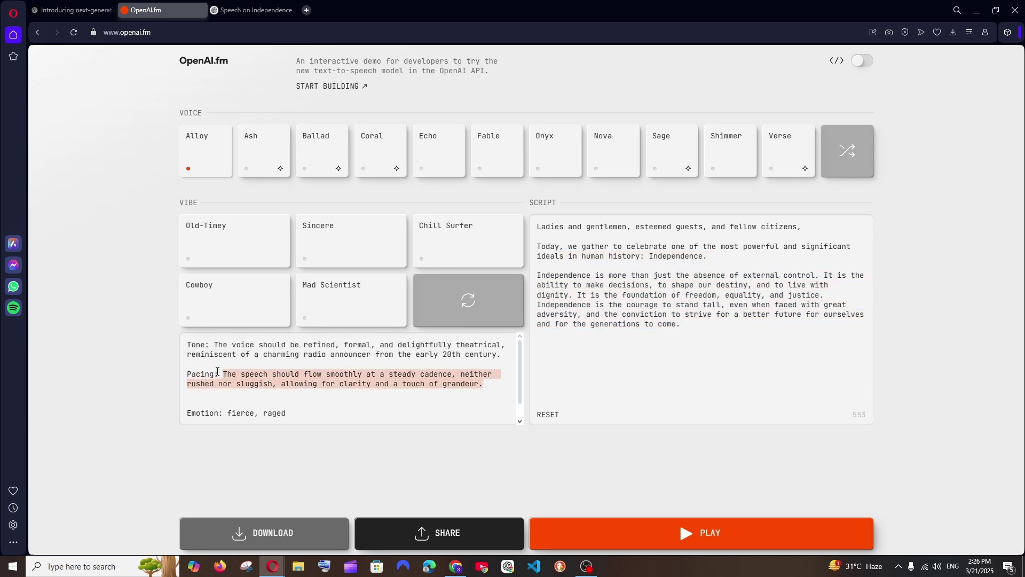
pyautogui.press('BackSpace')
pyautogui.write('loud and ')
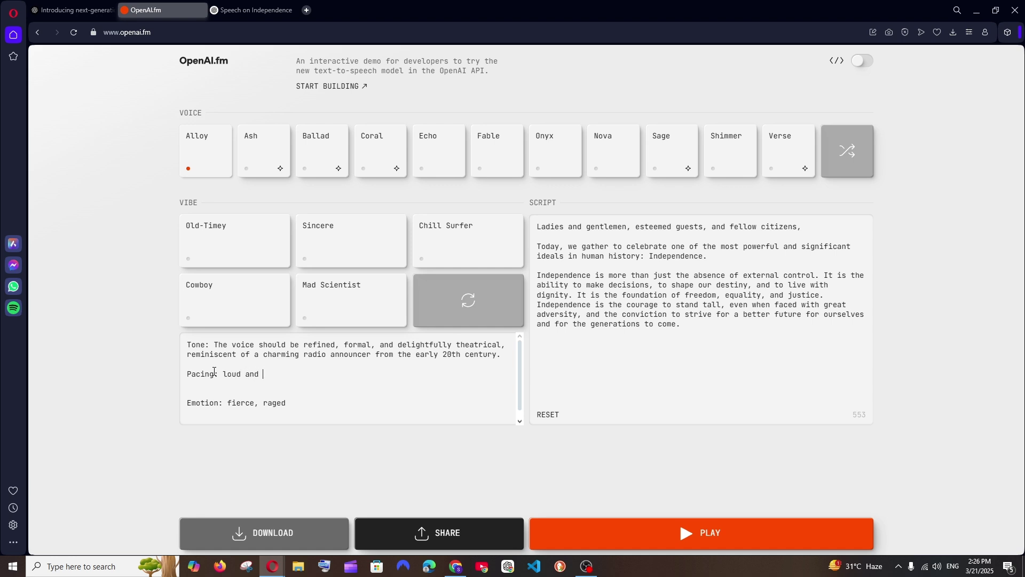
pyautogui.write('fast')
# Replace the Tone description with 'pleasant and powerful.'.
pyautogui.moveTo(502, 354); pyautogui.dragTo(214, 345)
pyautogui.press('BackSpace')
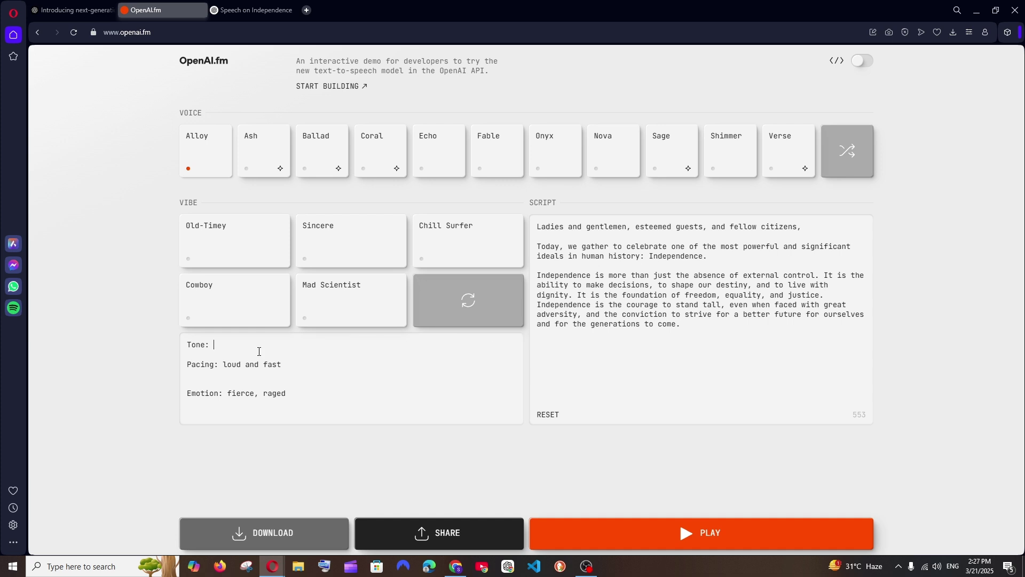
pyautogui.write('pleasant an')
pyautogui.write('d powerful')
pyautogui.write('.')
# Remove the stray blank line above Emotion, pick Ash, and play the English speech.
pyautogui.click(233, 381)
pyautogui.press('BackSpace')
pyautogui.moveTo(344, 388); pyautogui.dragTo(185, 343)
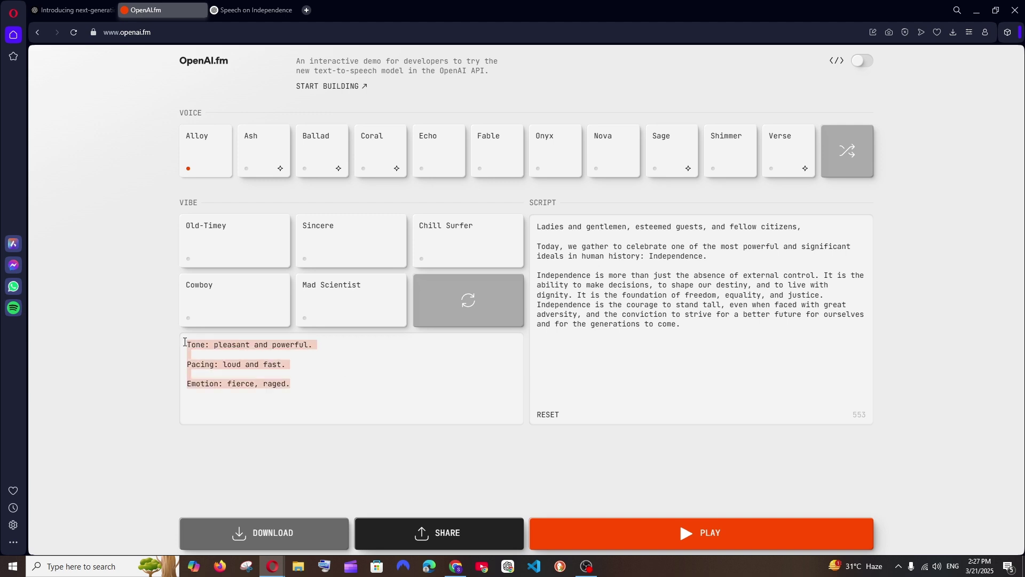
pyautogui.click(440, 361)
pyautogui.click(262, 161)
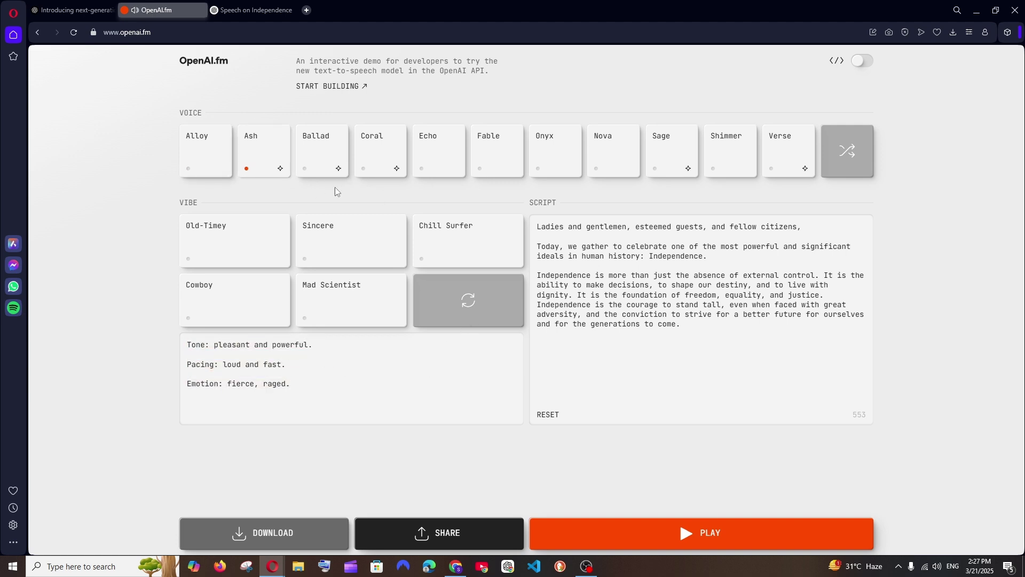
pyautogui.click(683, 541)
# Download the Ash independence-speech audio and check the vibe and script text.
pyautogui.click(259, 542)
pyautogui.hotkey('ctrl', 'a')
pyautogui.click(332, 386)
pyautogui.click(697, 328)
pyautogui.hotkey('ctrl', 'a')
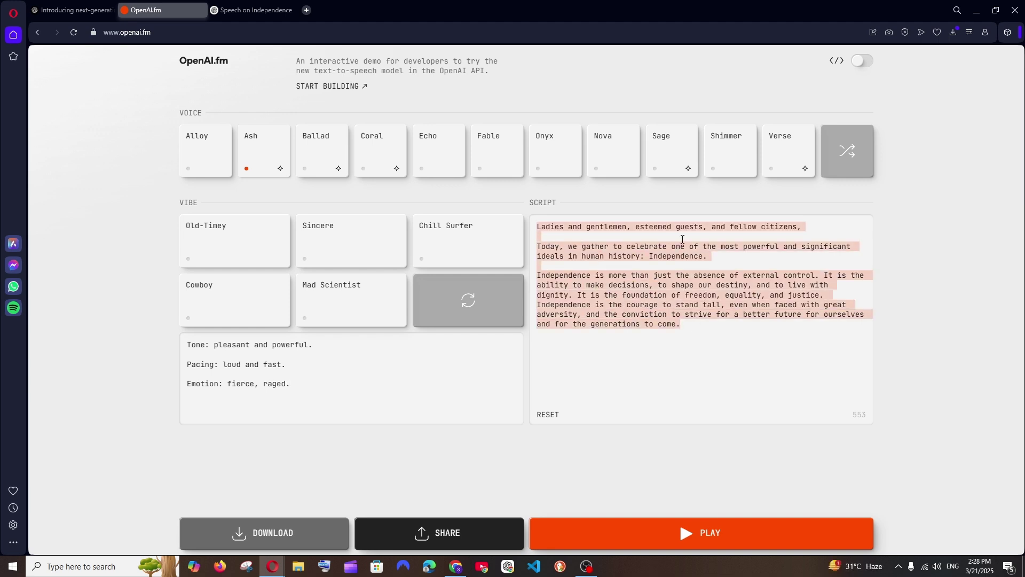
pyautogui.click(710, 246)
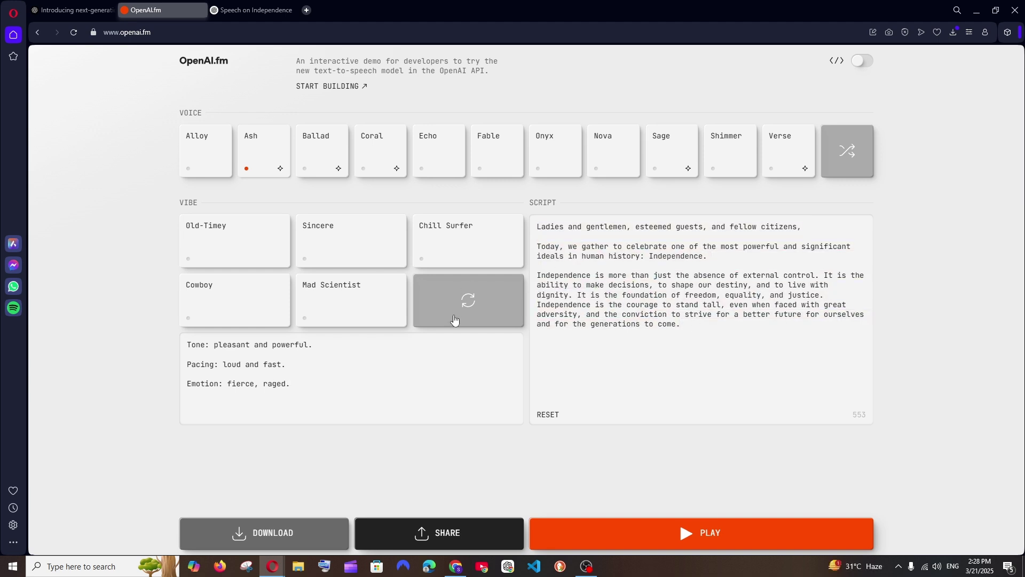
# Refresh the vibe presets to try different vibes.
pyautogui.click(458, 312)
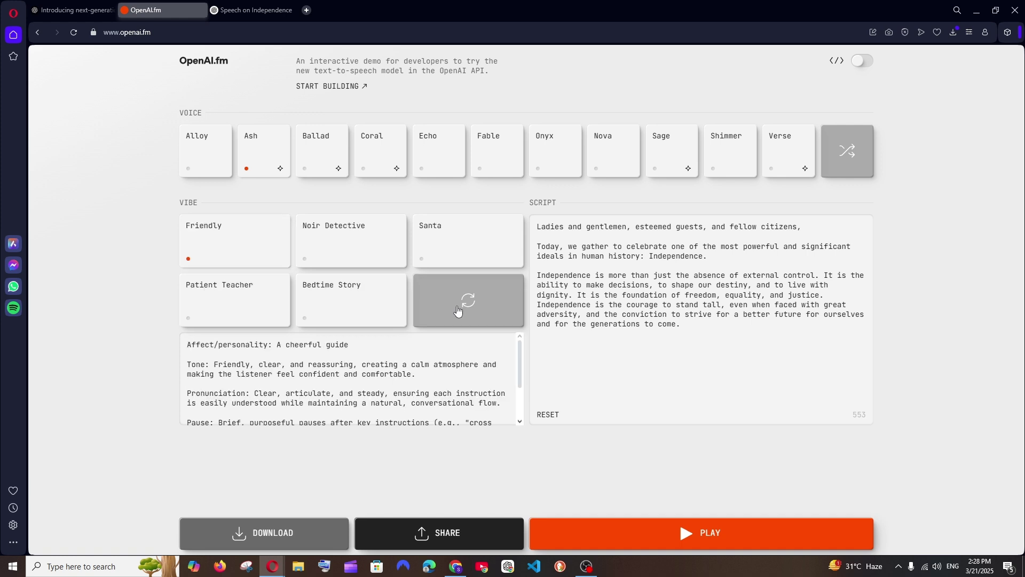
pyautogui.click(458, 311)
pyautogui.scroll(-2, 237, 363)
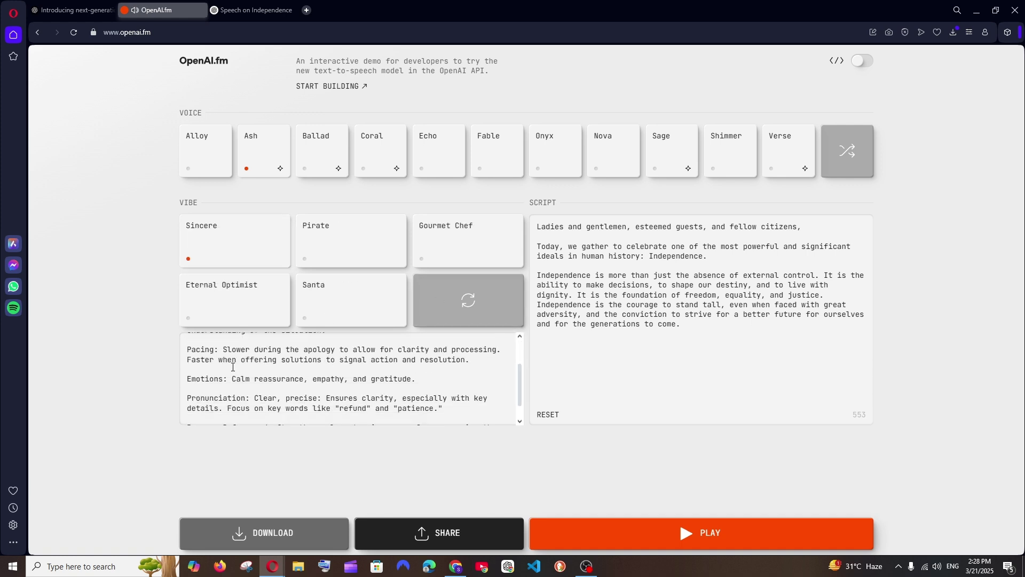
pyautogui.scroll(-1, 237, 362)
pyautogui.moveTo(227, 416); pyautogui.dragTo(194, 362)
pyautogui.scroll(3, 204, 374)
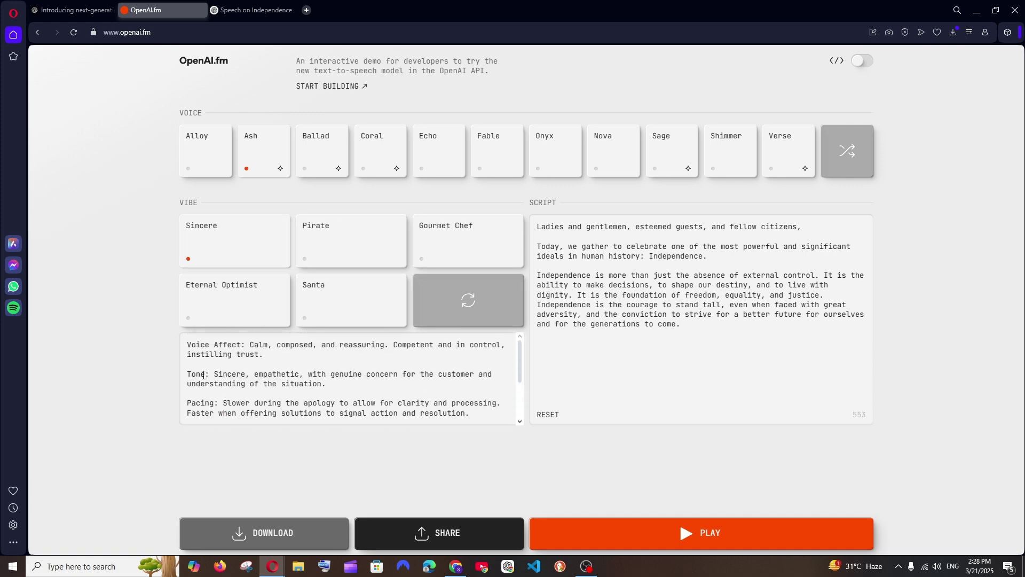
pyautogui.scroll(-3, 248, 363)
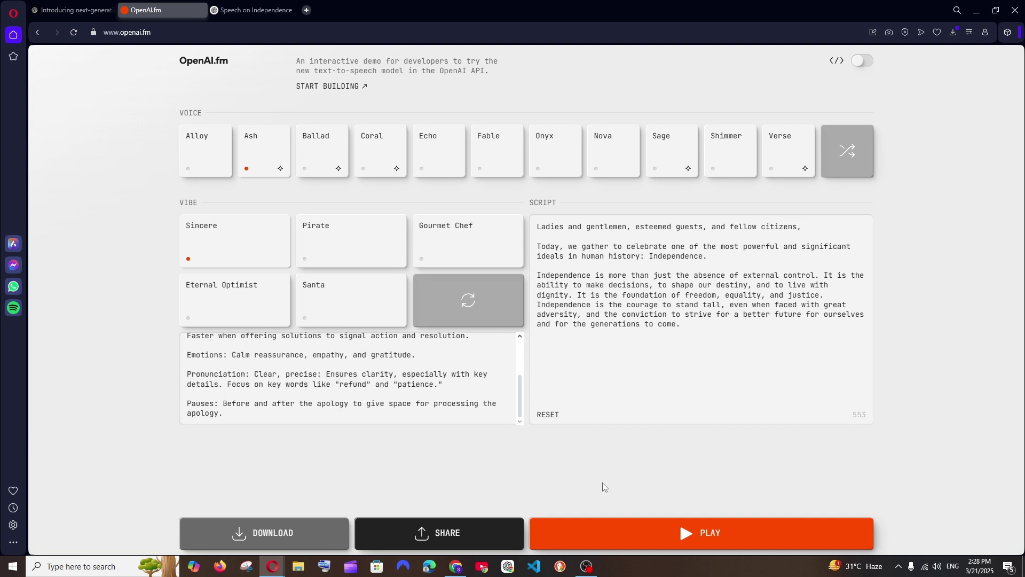
# Preview the speech with the Sincere vibe, then stop playback.
pyautogui.click(631, 535)
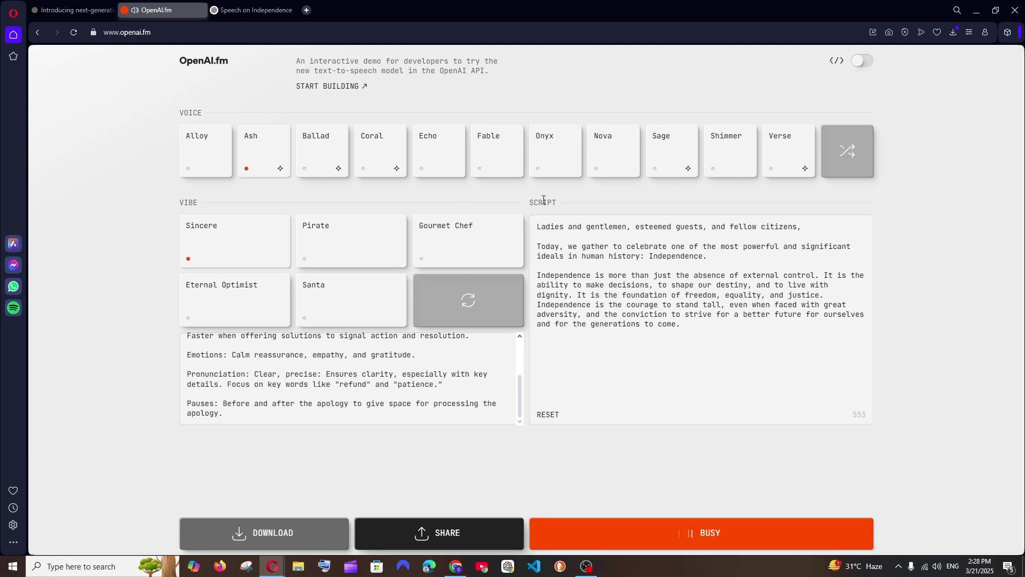
pyautogui.scroll(3, 304, 372)
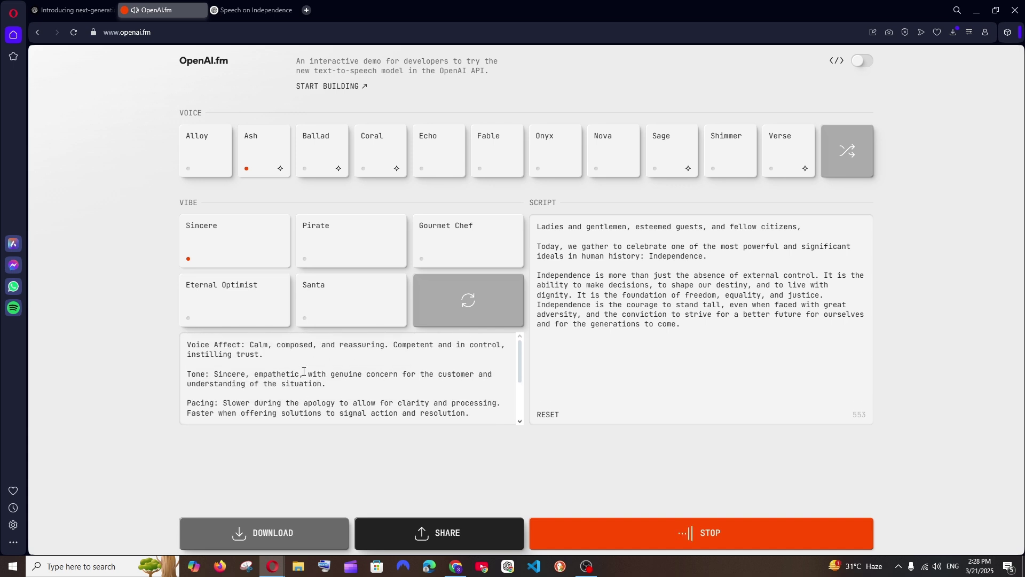
pyautogui.scroll(-3, 303, 371)
pyautogui.scroll(1, 303, 371)
pyautogui.scroll(2, 303, 371)
pyautogui.scroll(-2, 303, 371)
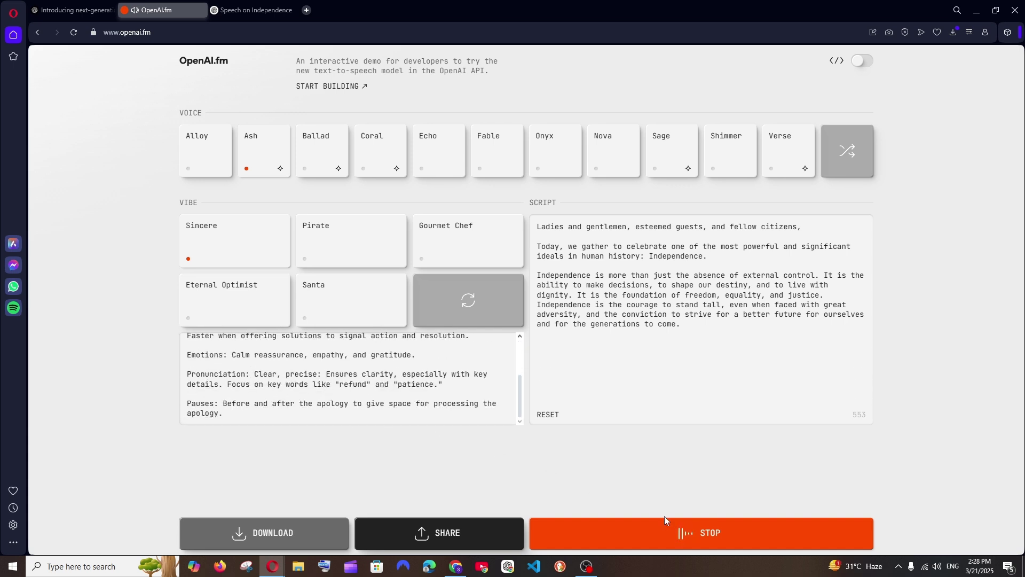
pyautogui.click(702, 545)
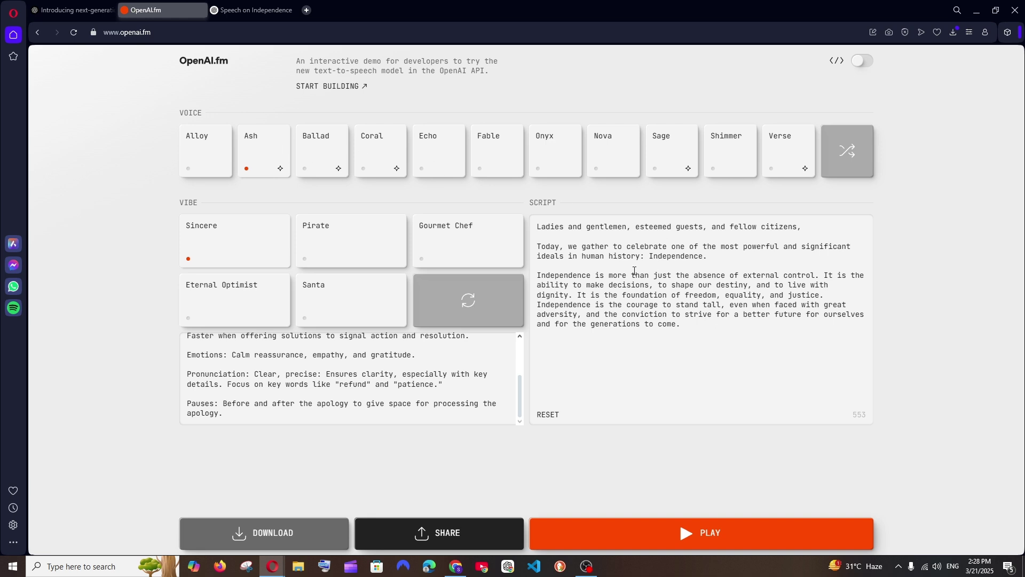
pyautogui.scroll(3, 482, 378)
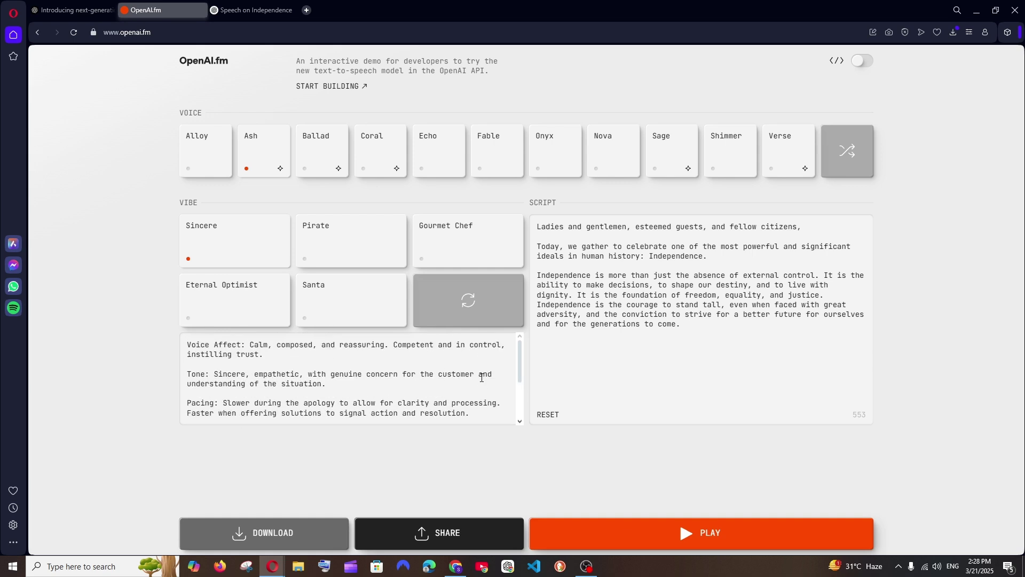
pyautogui.scroll(-3, 482, 377)
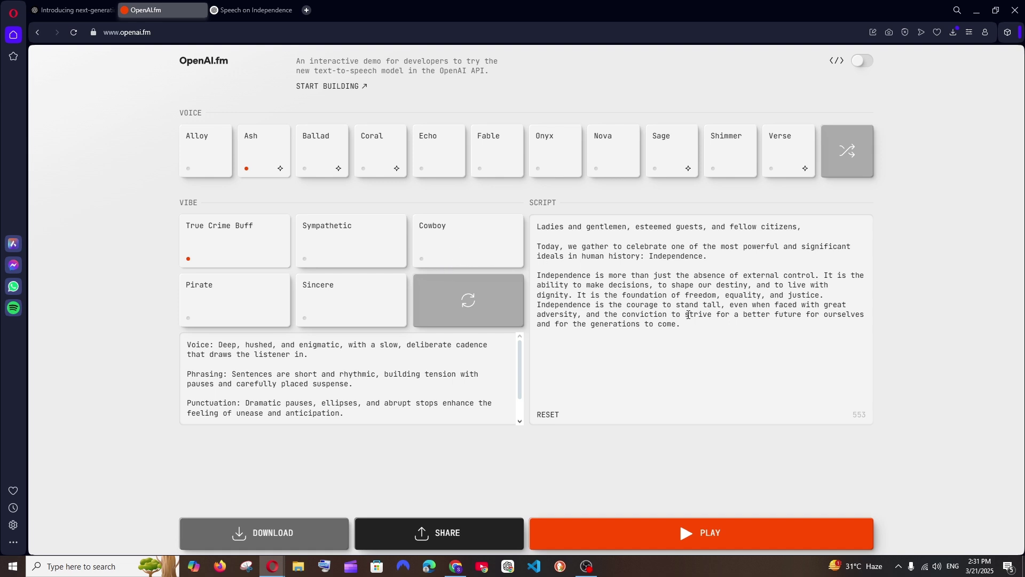
# Copy the first two French speech paragraphs from the ChatGPT tab.
pyautogui.hotkey('ctrl', 'Tab')
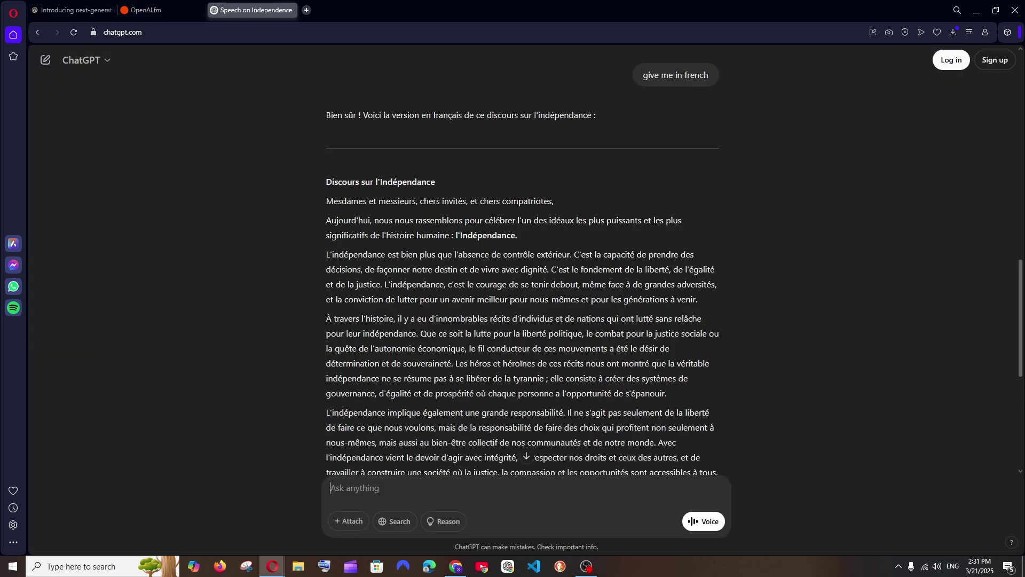
pyautogui.scroll(-1, 328, 165)
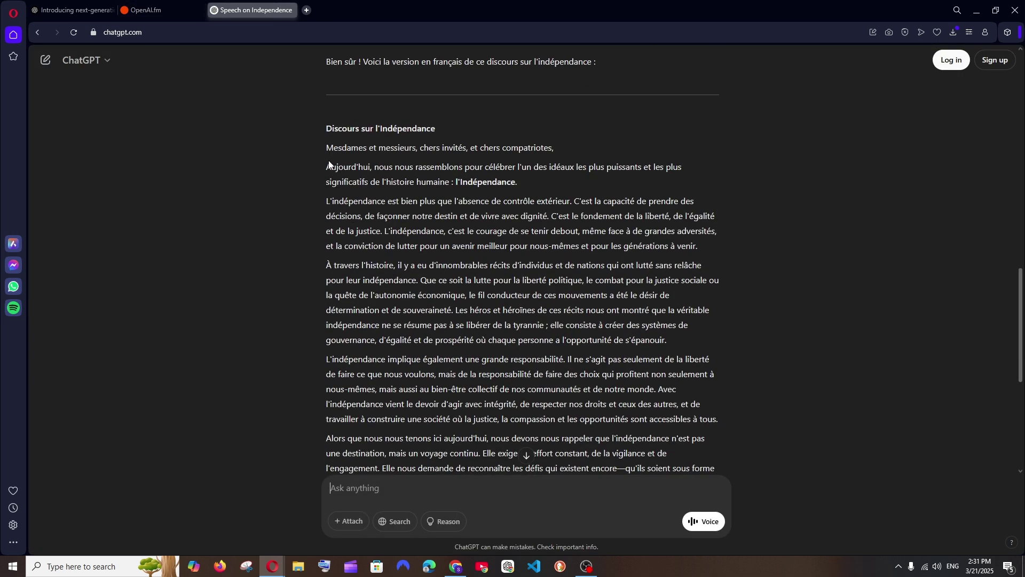
pyautogui.moveTo(327, 166); pyautogui.dragTo(710, 251)
pyautogui.hotkey('ctrl', 'c')
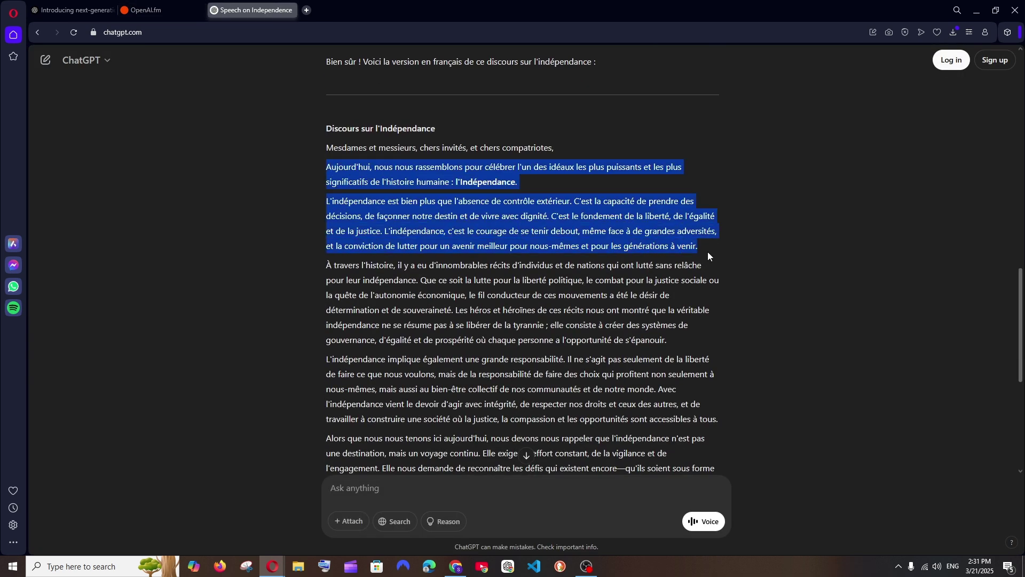
pyautogui.hotkey('ctrl', 'Tab')
# Replace the English script with the two French independence paragraphs.
pyautogui.hotkey('ctrl', 'a')
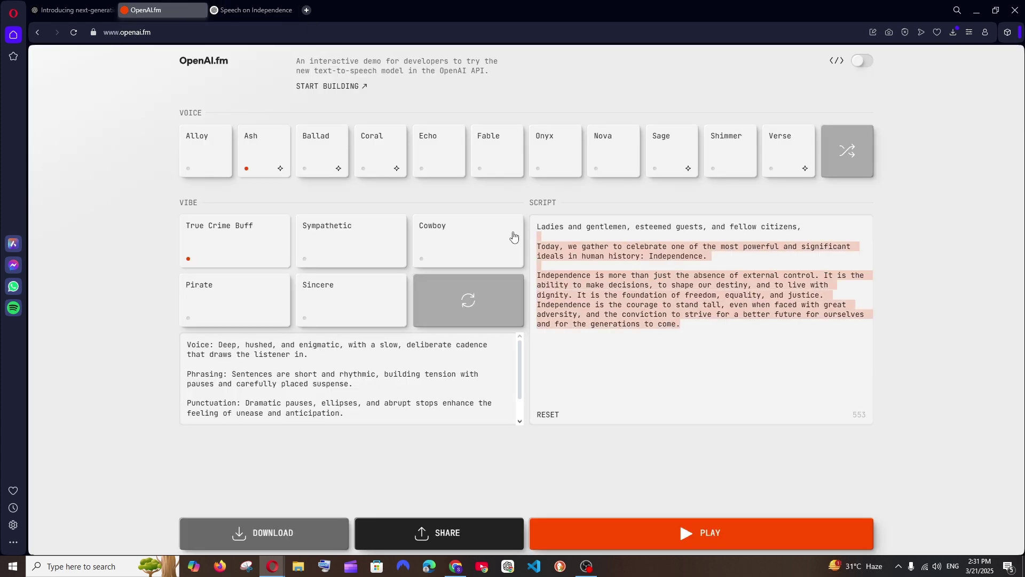
pyautogui.hotkey('ctrl', 'v')
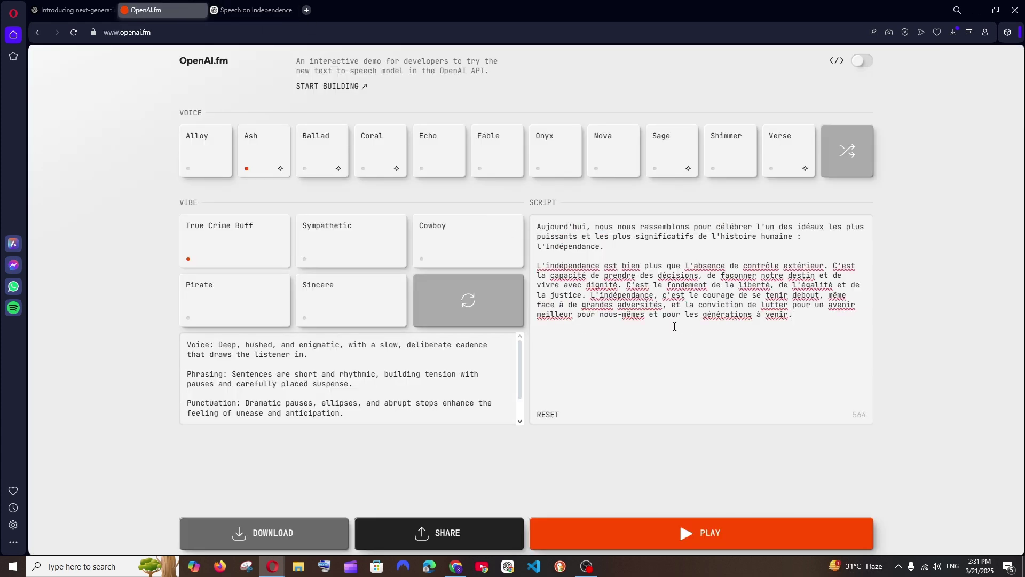
pyautogui.scroll(-2, 422, 371)
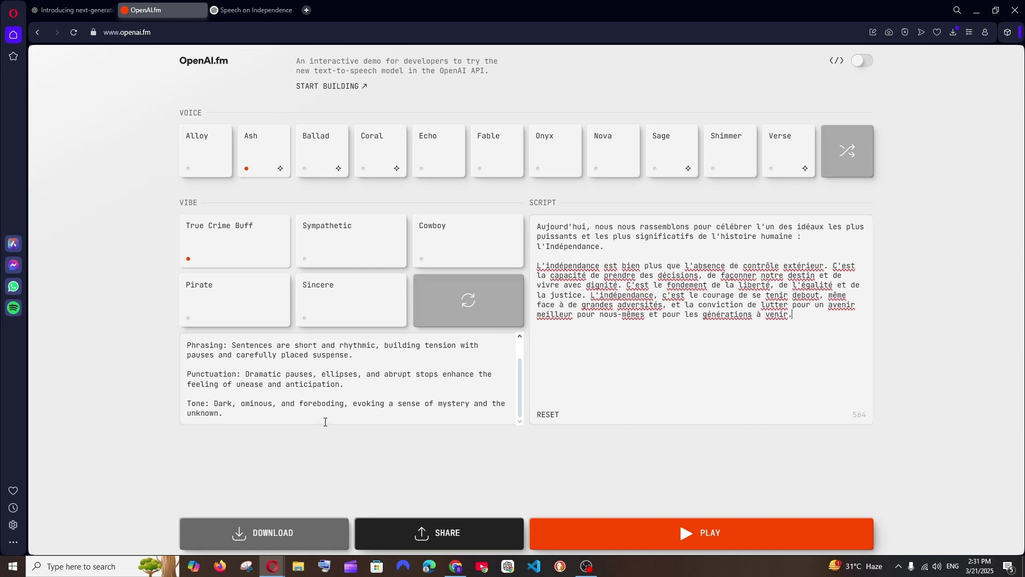
pyautogui.moveTo(327, 419); pyautogui.dragTo(292, 375)
pyautogui.scroll(2, 292, 374)
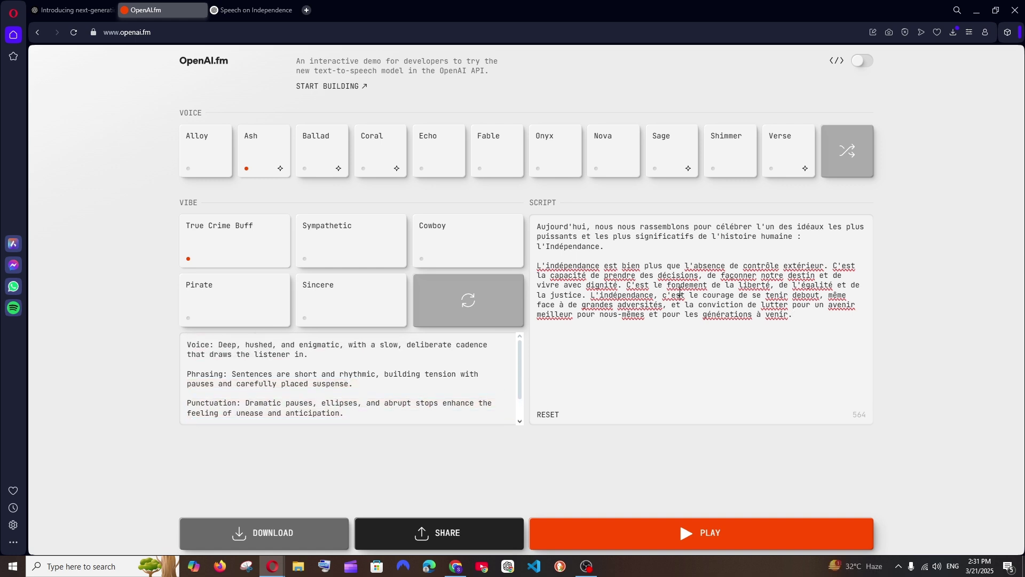
pyautogui.click(655, 451)
# Play the French speech with Ash and True Crime Buff, then zoom the page in.
pyautogui.click(686, 535)
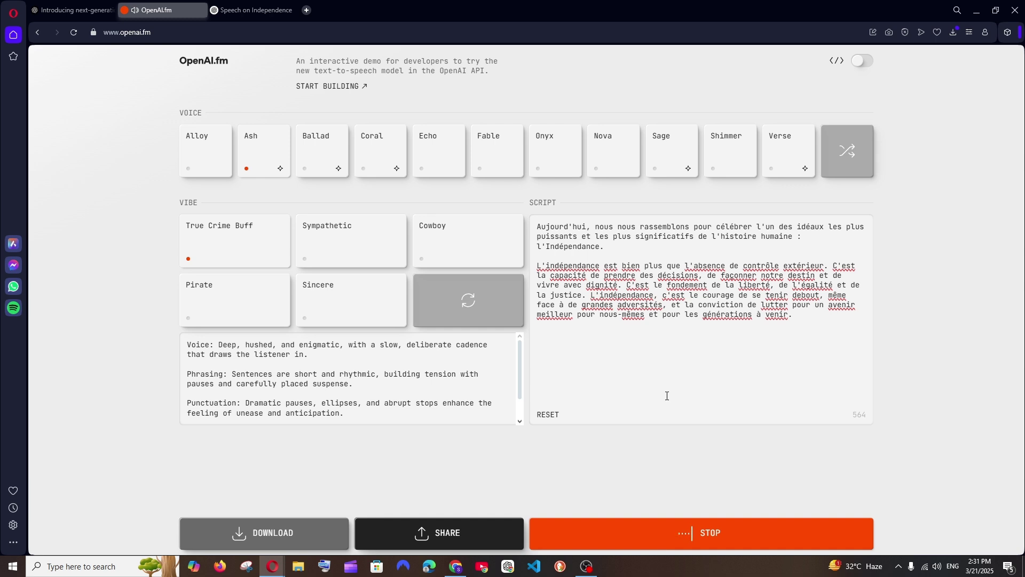
pyautogui.click(645, 543)
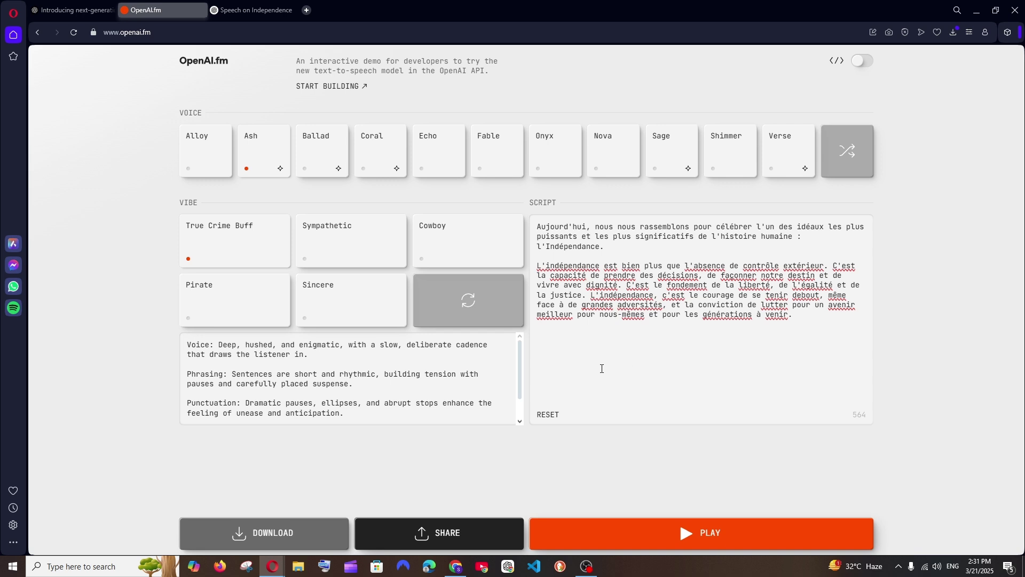
pyautogui.hotkey('ctrl', '+')
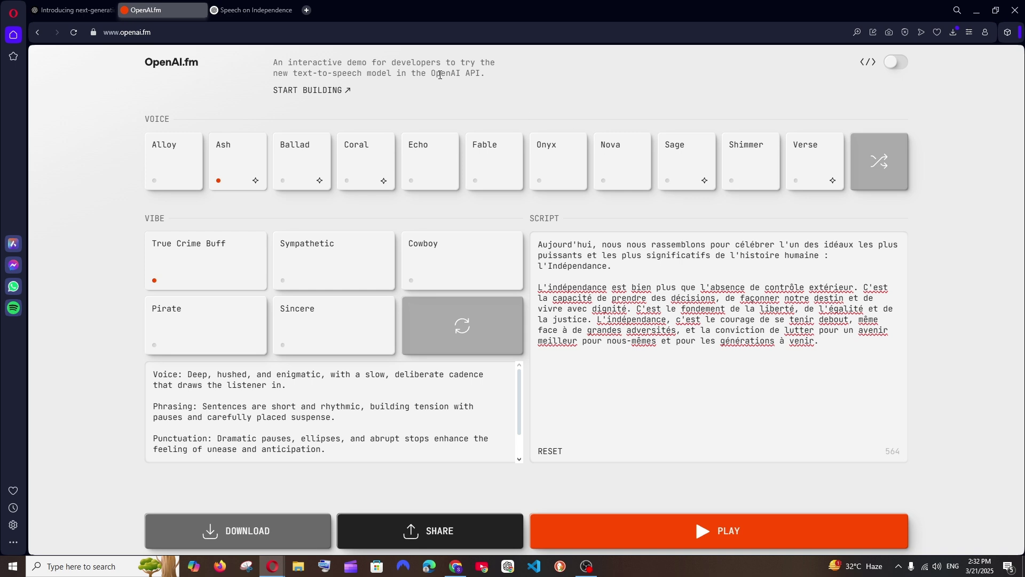
pyautogui.moveTo(432, 73); pyautogui.dragTo(516, 74)
pyautogui.click(619, 75)
pyautogui.scroll(-2, 259, 404)
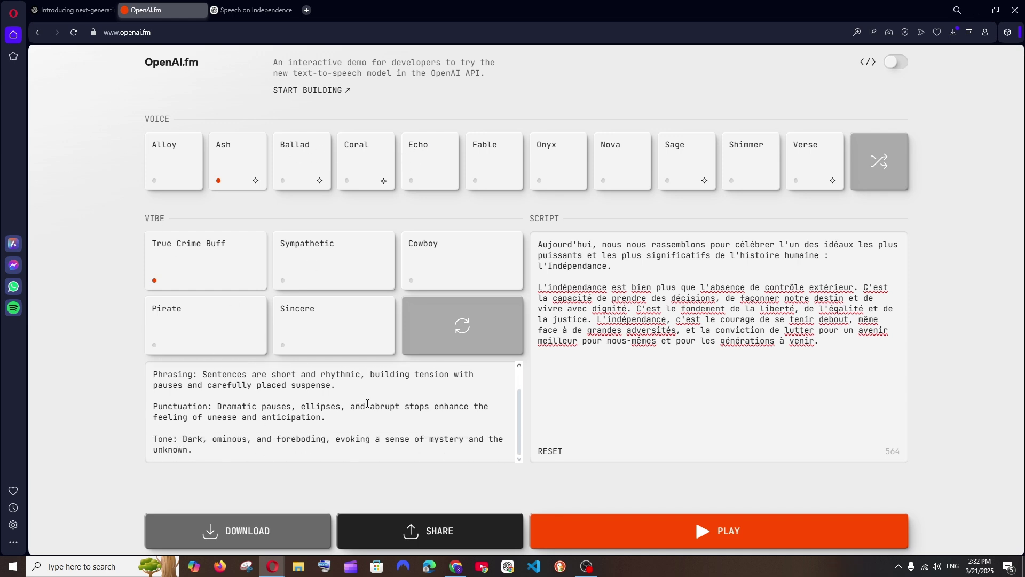
pyautogui.scroll(2, 367, 404)
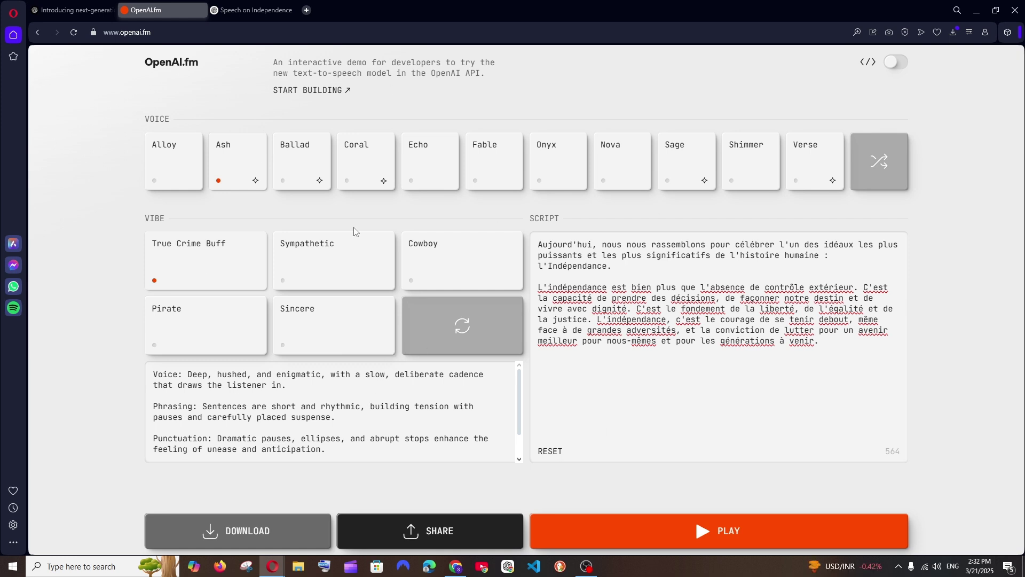
pyautogui.scroll(-2, 331, 411)
pyautogui.scroll(2, 331, 411)
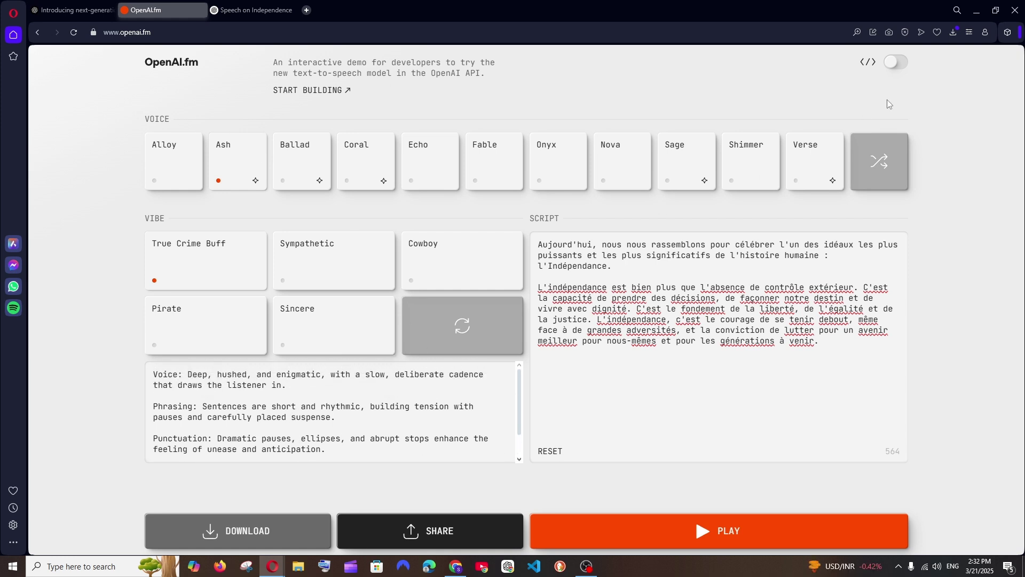
pyautogui.click(897, 63)
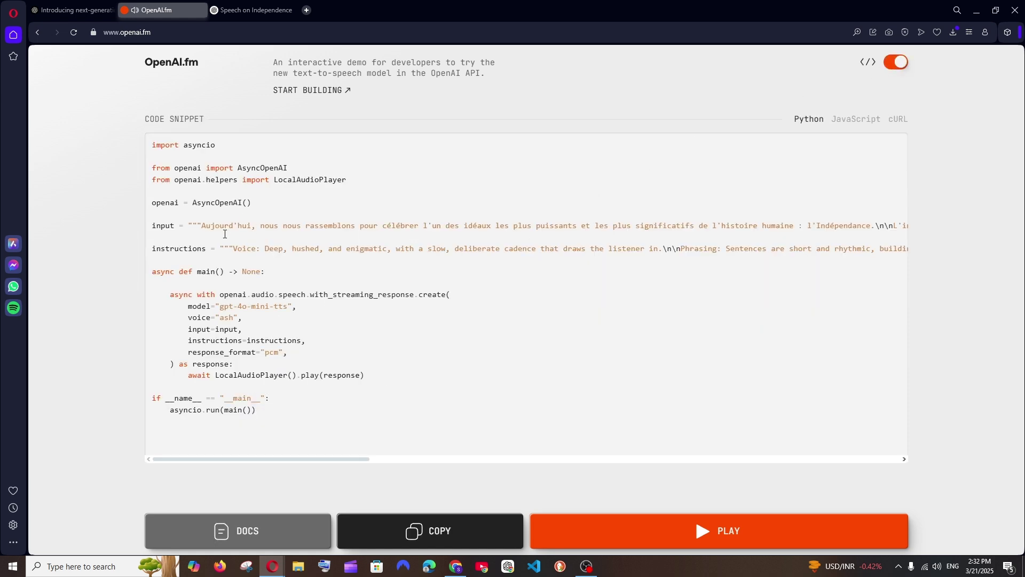
pyautogui.moveTo(175, 318); pyautogui.dragTo(250, 319)
pyautogui.click(897, 61)
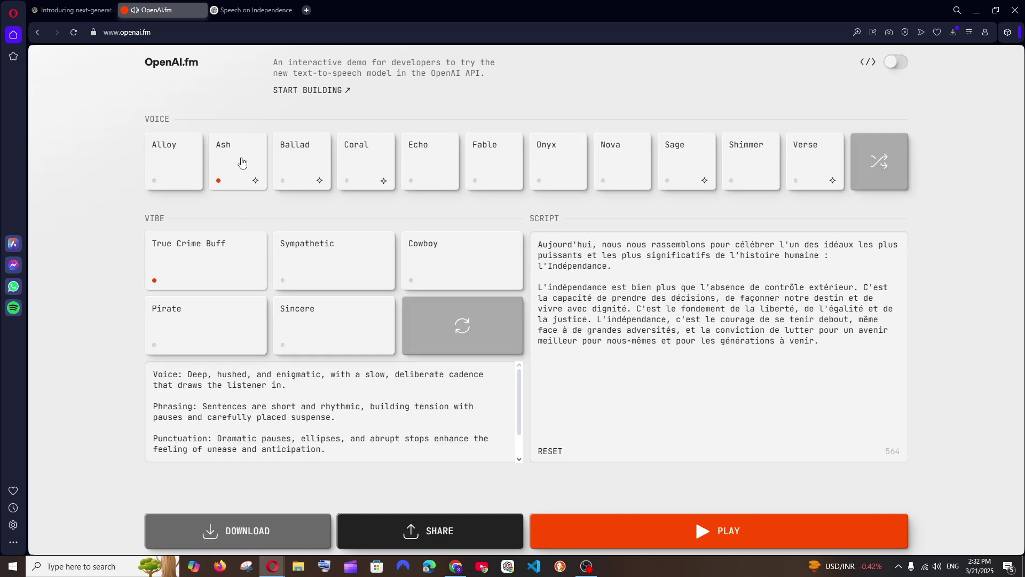
pyautogui.click(897, 62)
pyautogui.moveTo(180, 318); pyautogui.dragTo(243, 319)
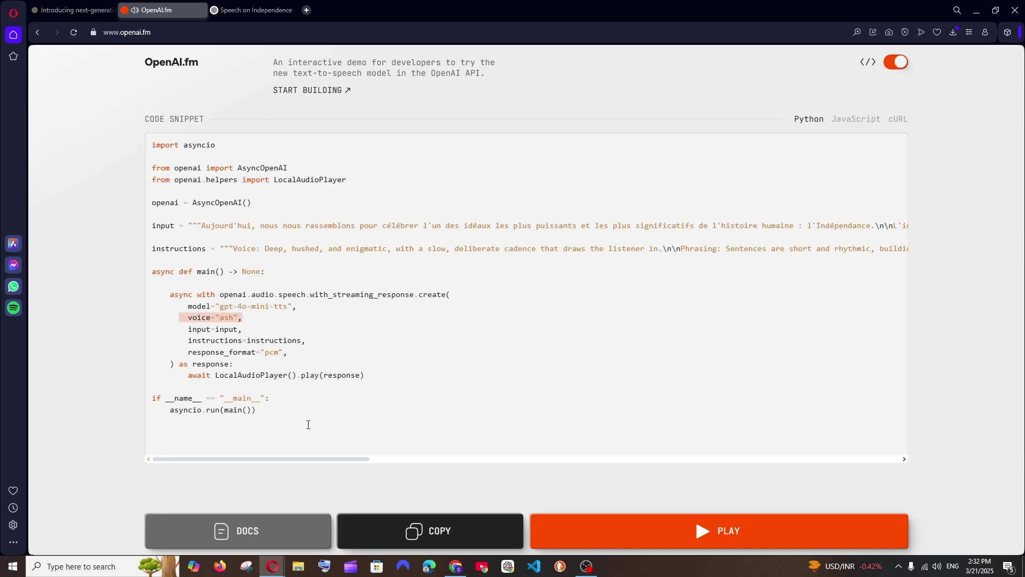
pyautogui.moveTo(153, 248); pyautogui.dragTo(642, 249)
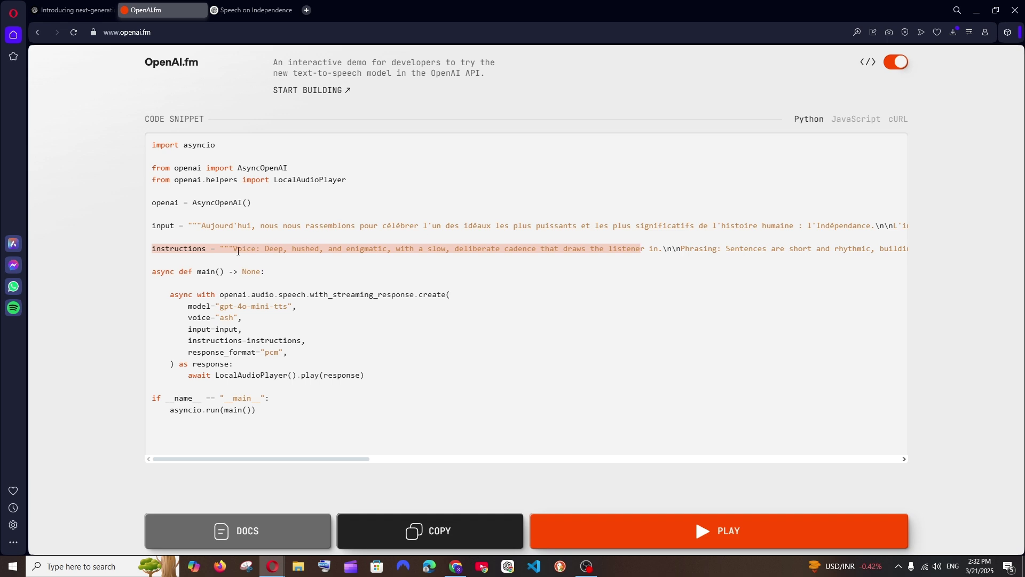
pyautogui.doubleClick(239, 251)
pyautogui.click(261, 250)
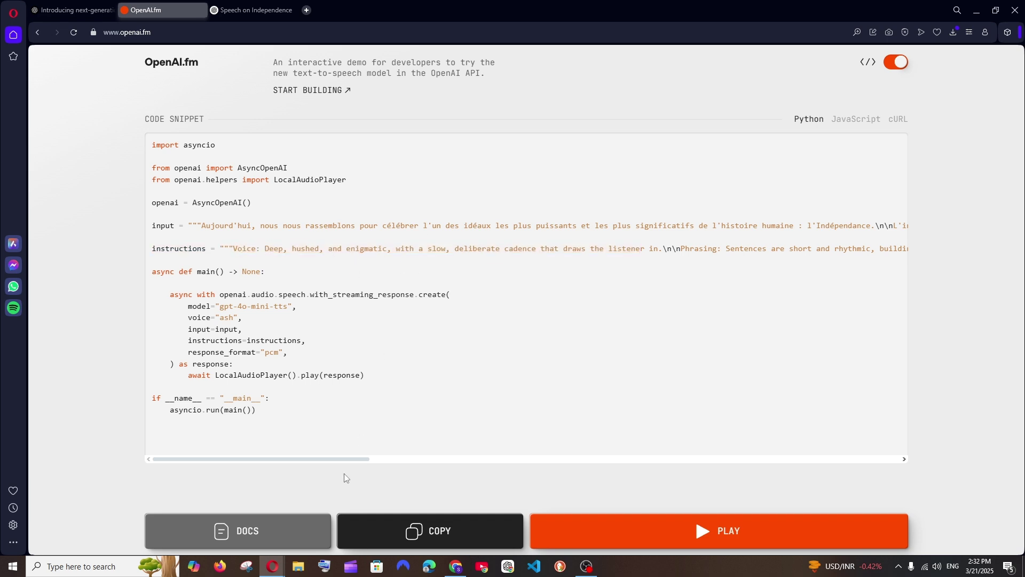
pyautogui.moveTo(343, 459); pyautogui.dragTo(410, 459)
pyautogui.doubleClick(466, 249)
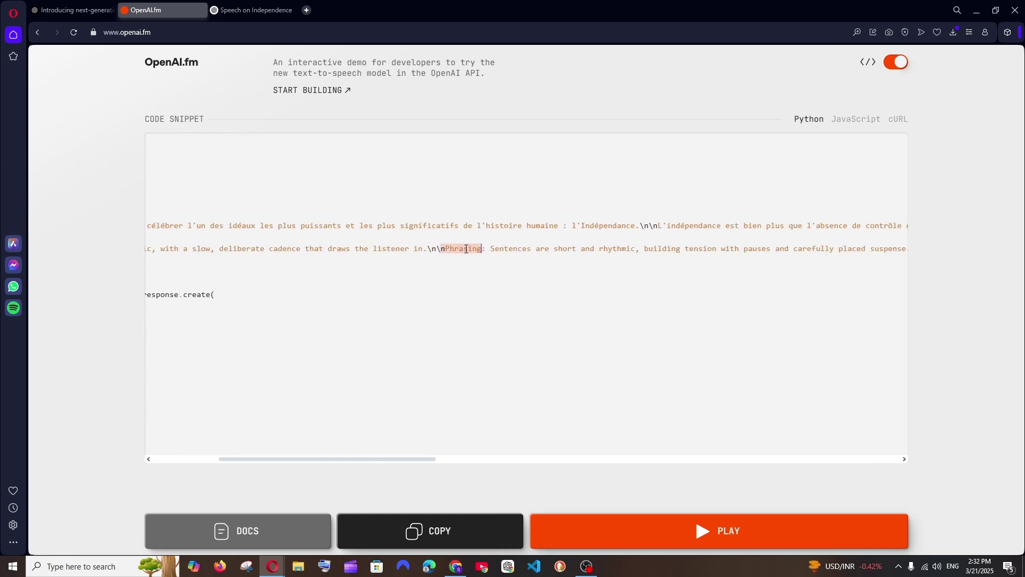
pyautogui.moveTo(410, 459); pyautogui.dragTo(656, 452)
pyautogui.doubleClick(469, 249)
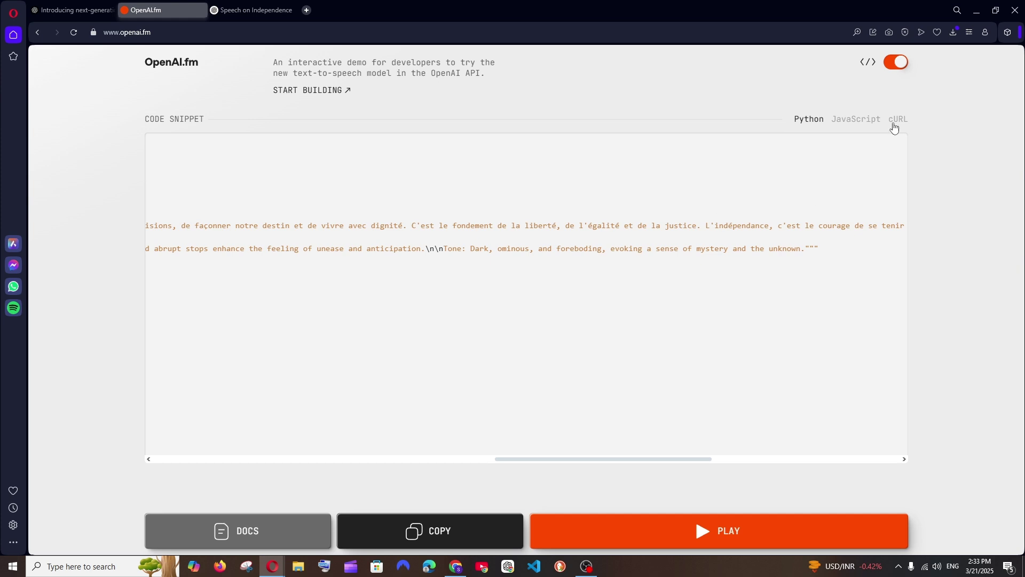
pyautogui.click(892, 63)
pyautogui.scroll(-2, 292, 371)
pyautogui.moveTo(198, 452); pyautogui.dragTo(147, 393)
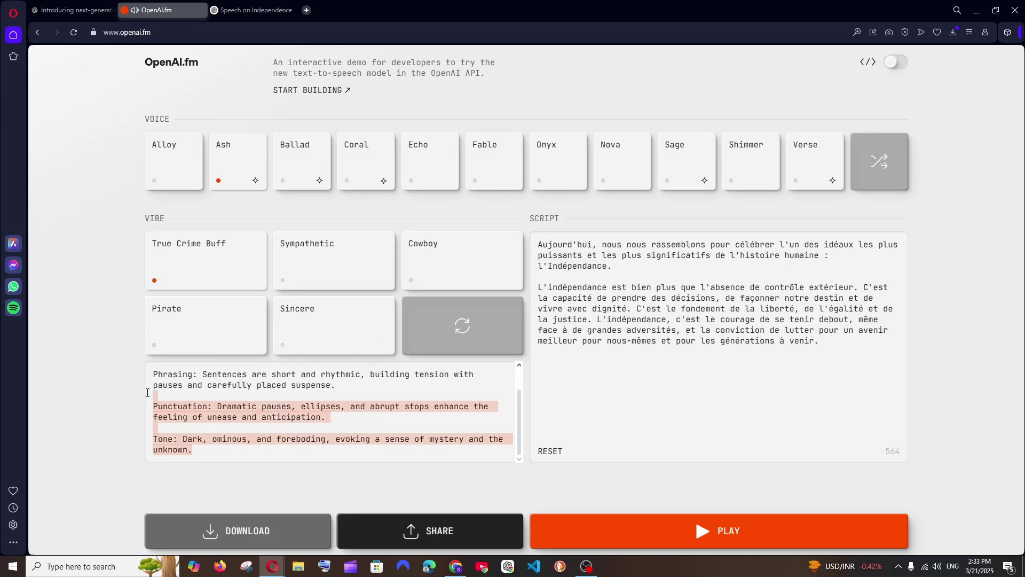
pyautogui.scroll(1, 316, 403)
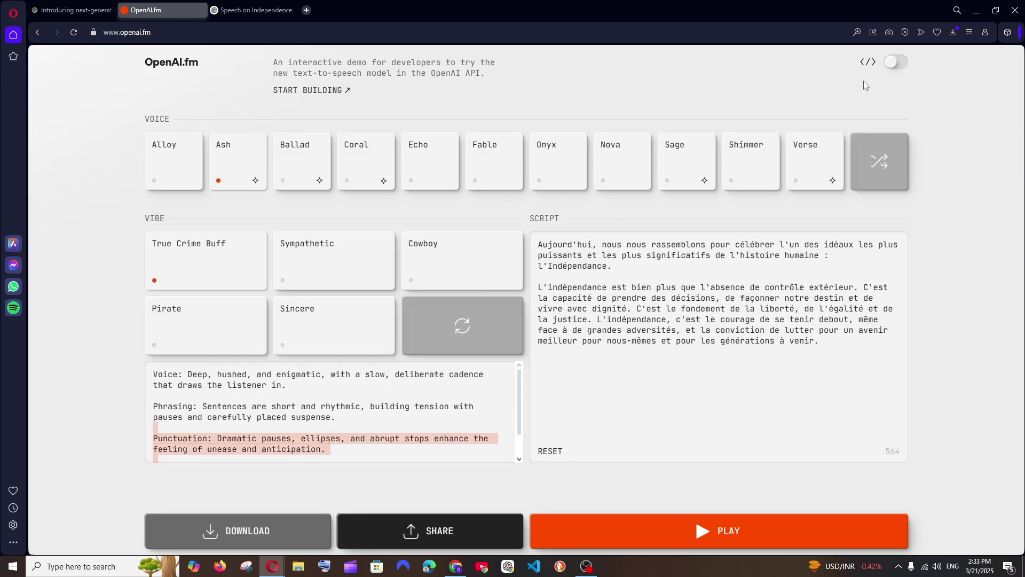
# Toggle between the code snippet and the voice, vibe and script settings.
pyautogui.click(896, 77)
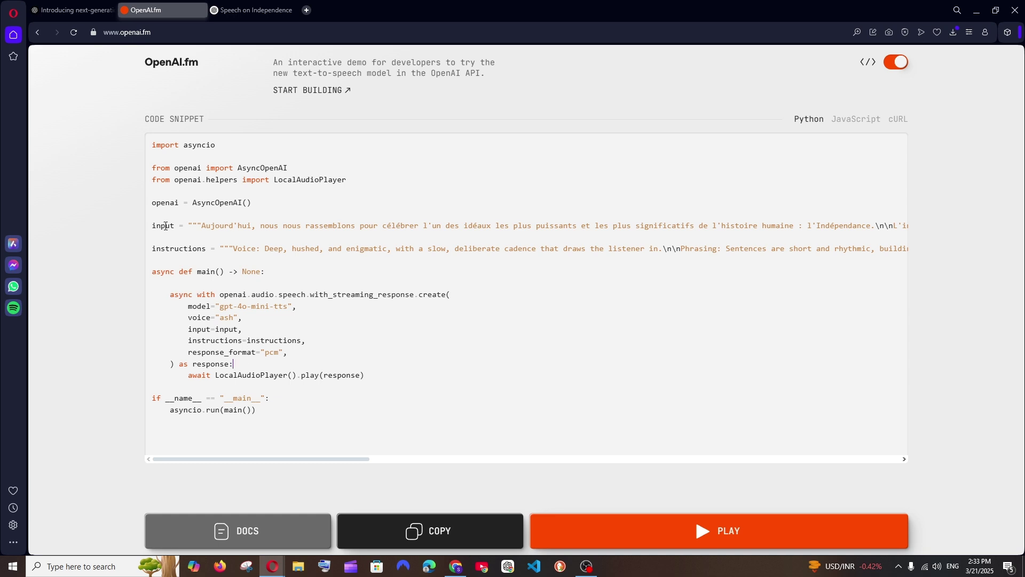
pyautogui.moveTo(190, 224); pyautogui.dragTo(745, 226)
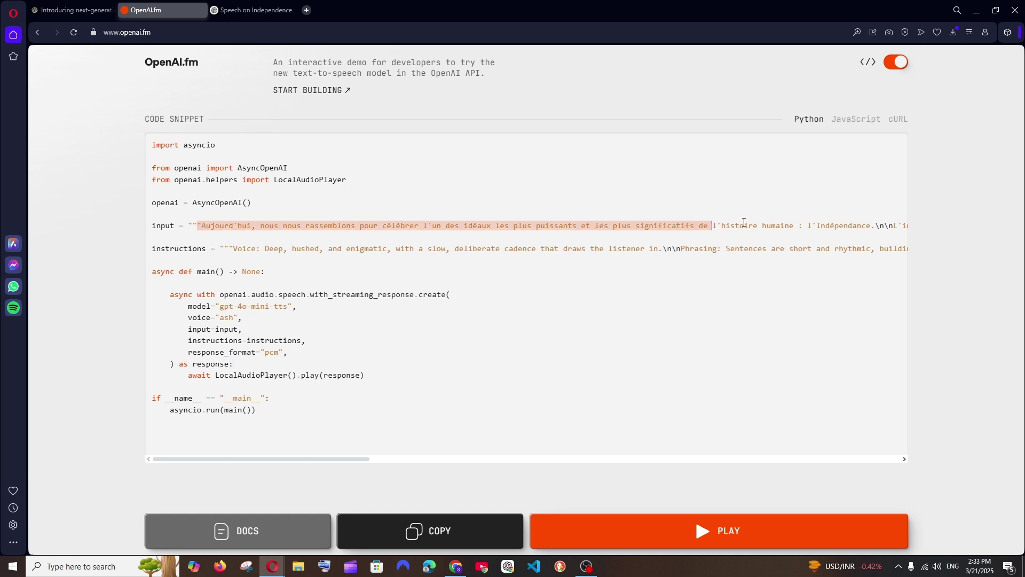
pyautogui.click(905, 62)
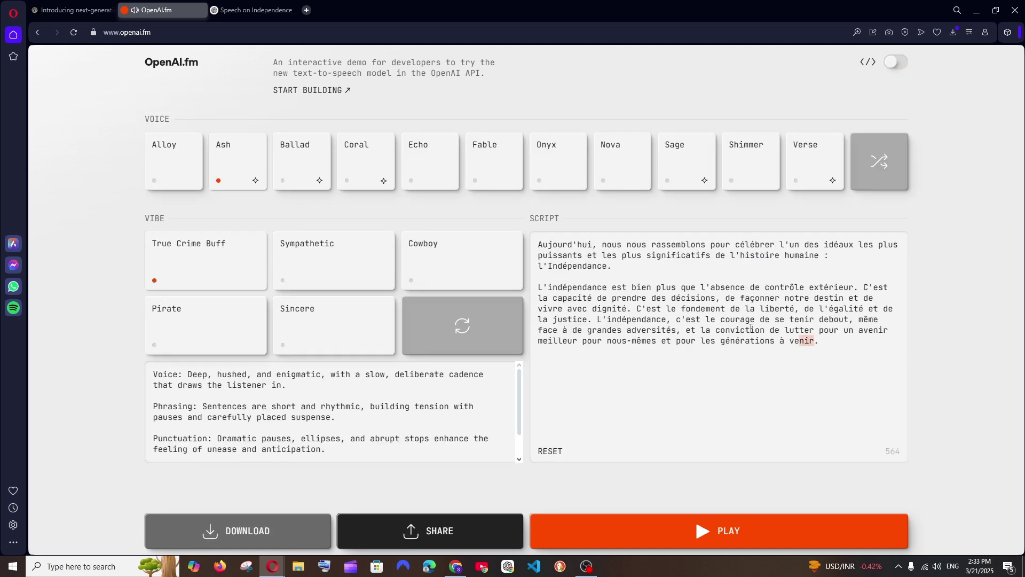
pyautogui.click(895, 63)
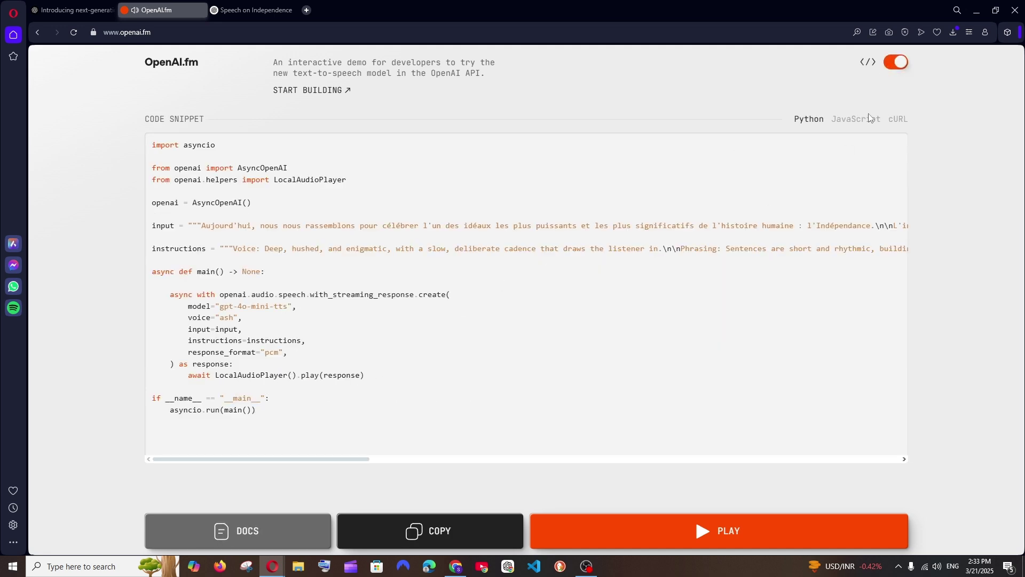
pyautogui.click(893, 65)
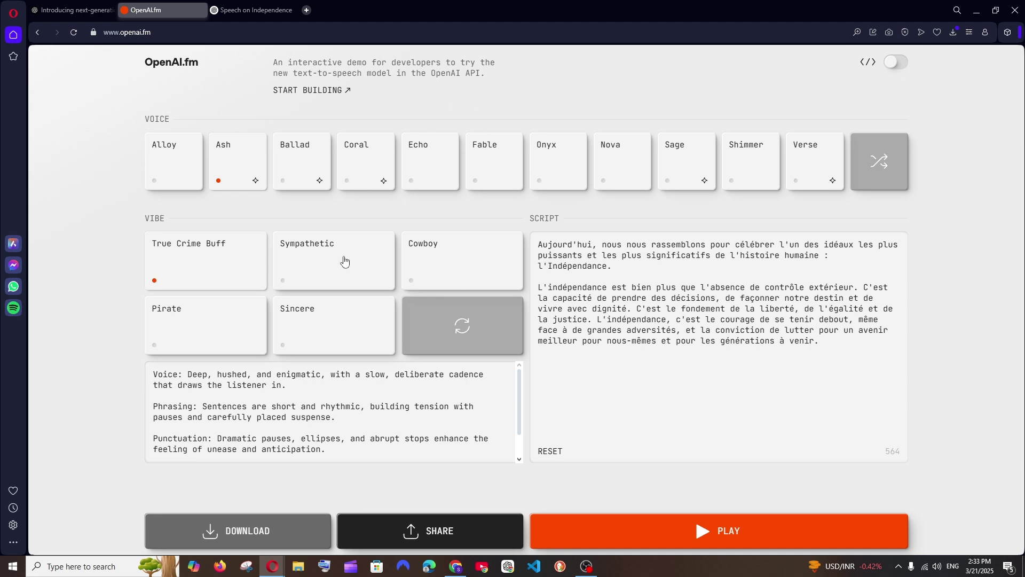
pyautogui.scroll(-1, 306, 407)
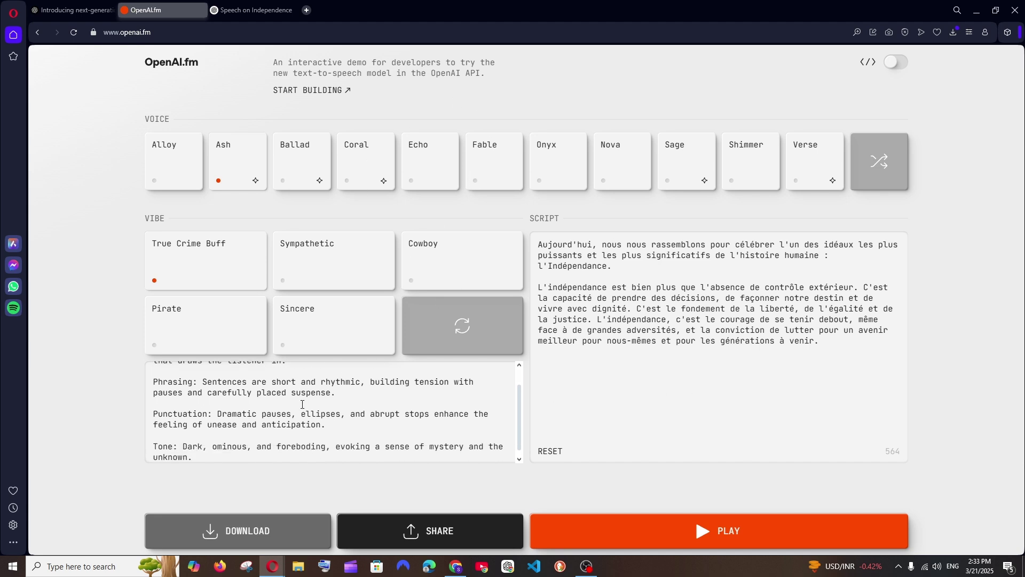
pyautogui.scroll(1, 267, 433)
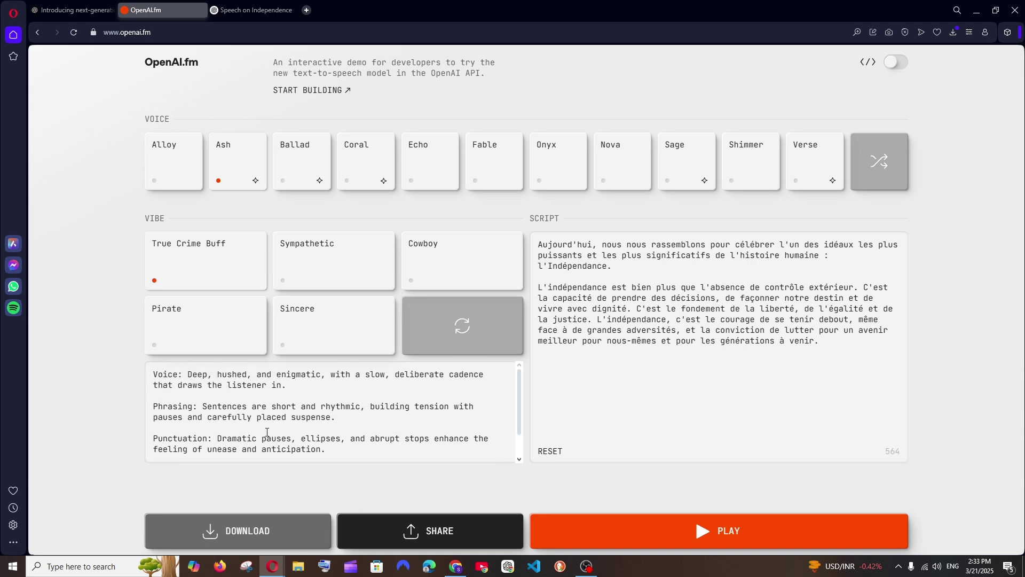
# Show the code snippet, highlight its speech input, and compare JavaScript with Python.
pyautogui.click(895, 63)
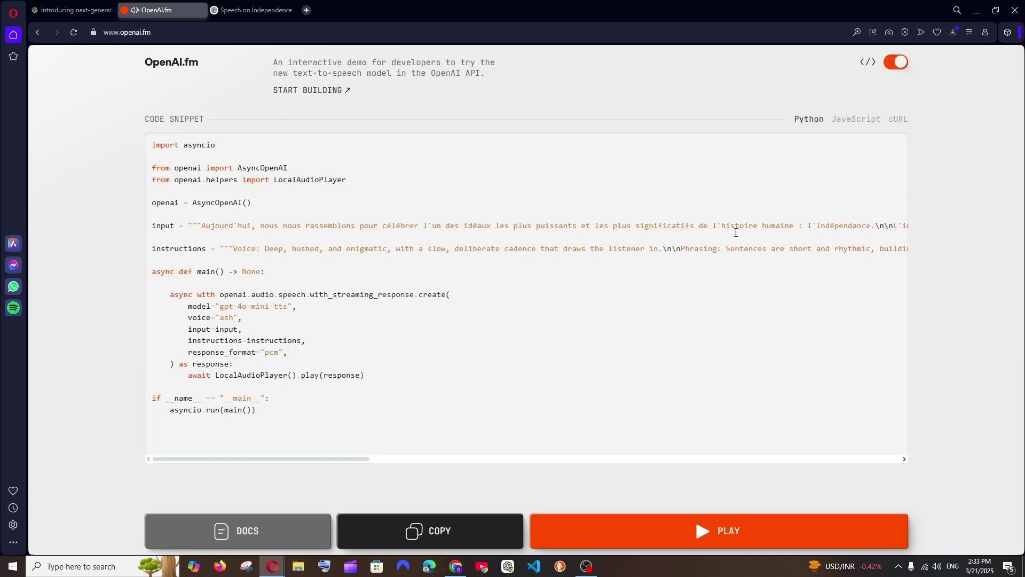
pyautogui.moveTo(467, 410); pyautogui.dragTo(160, 141)
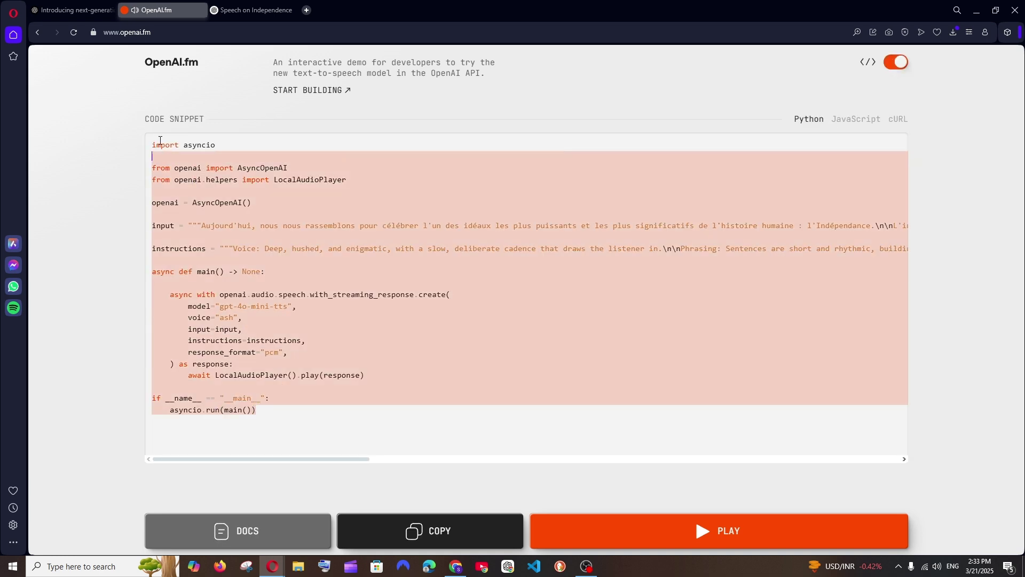
pyautogui.click(549, 344)
pyautogui.moveTo(191, 220); pyautogui.dragTo(752, 230)
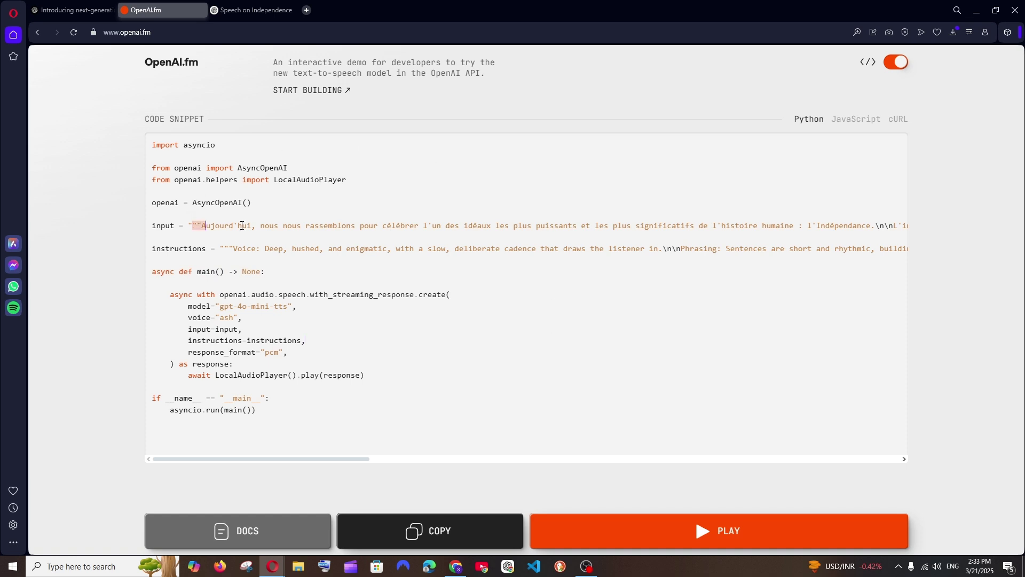
pyautogui.click(842, 119)
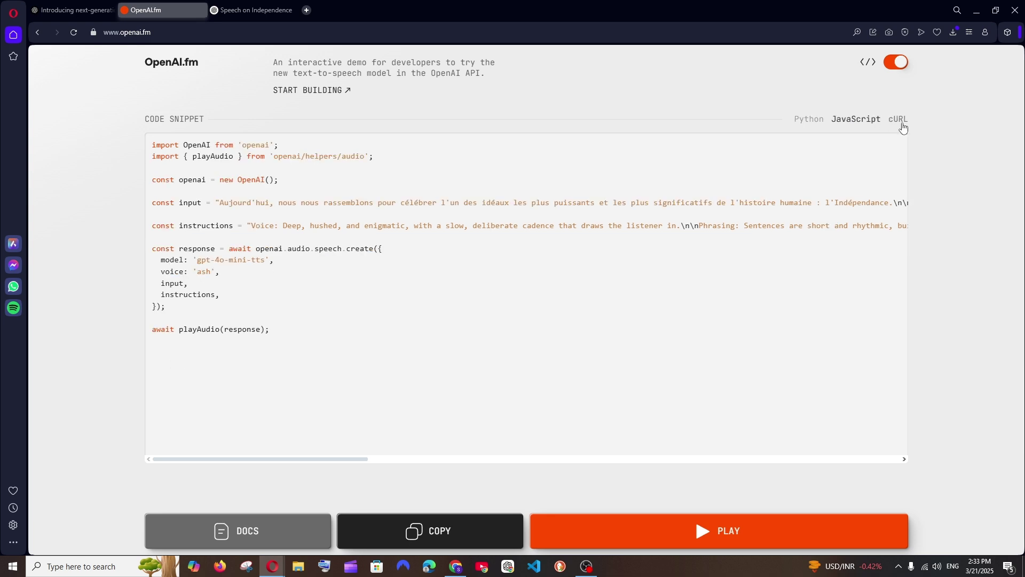
pyautogui.click(823, 130)
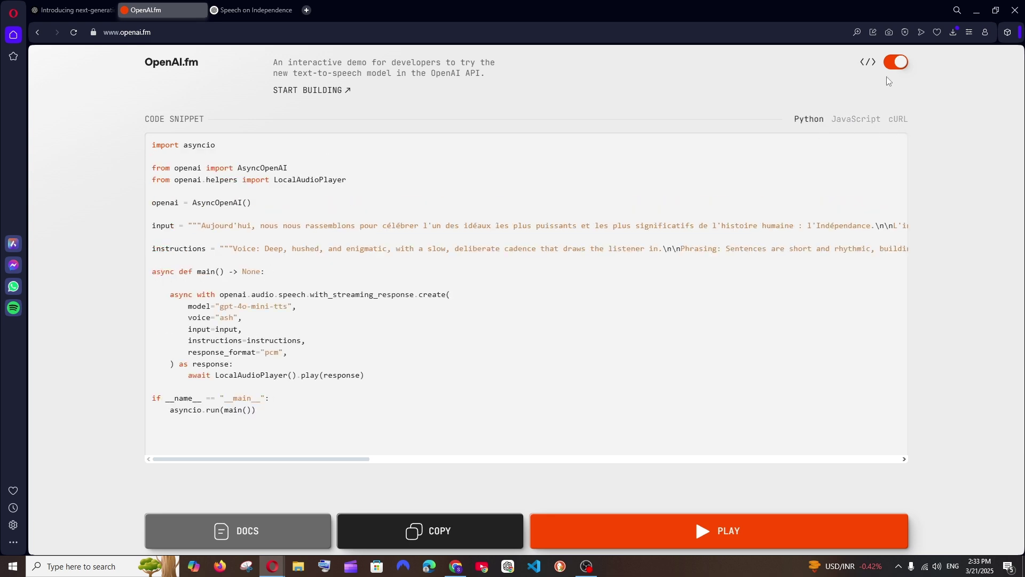
# Read the text-to-speech docs guide, then go back to OpenAI.fm.
pyautogui.click(246, 534)
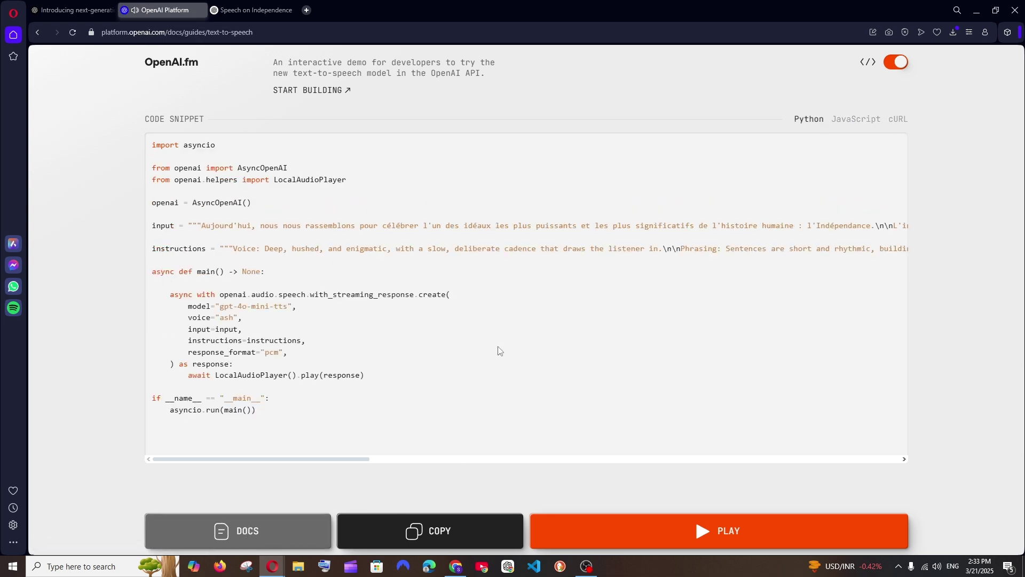
pyautogui.scroll(-8, 343, 301)
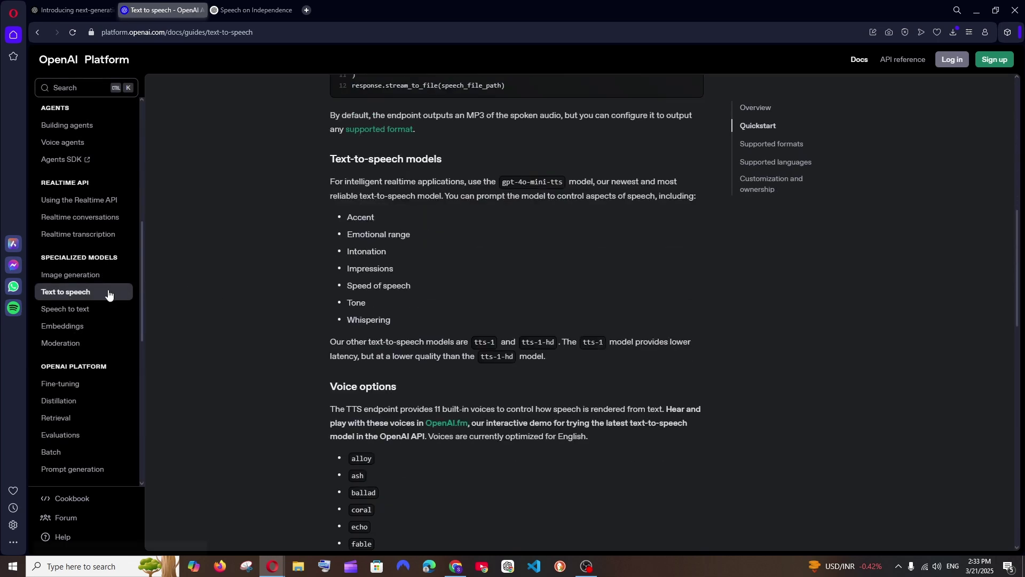
pyautogui.scroll(-6, 274, 319)
pyautogui.scroll(-3, 274, 317)
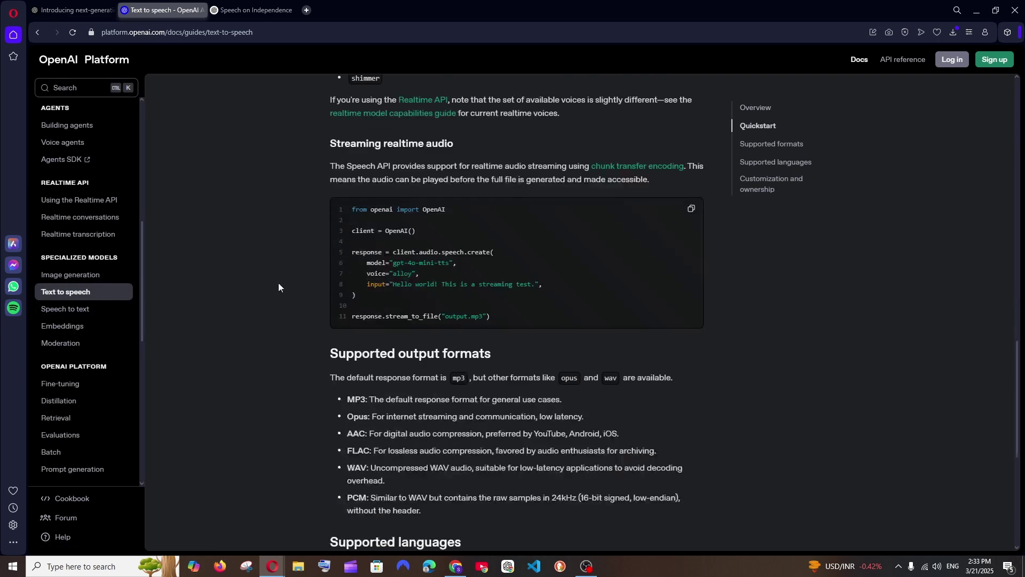
pyautogui.click(37, 34)
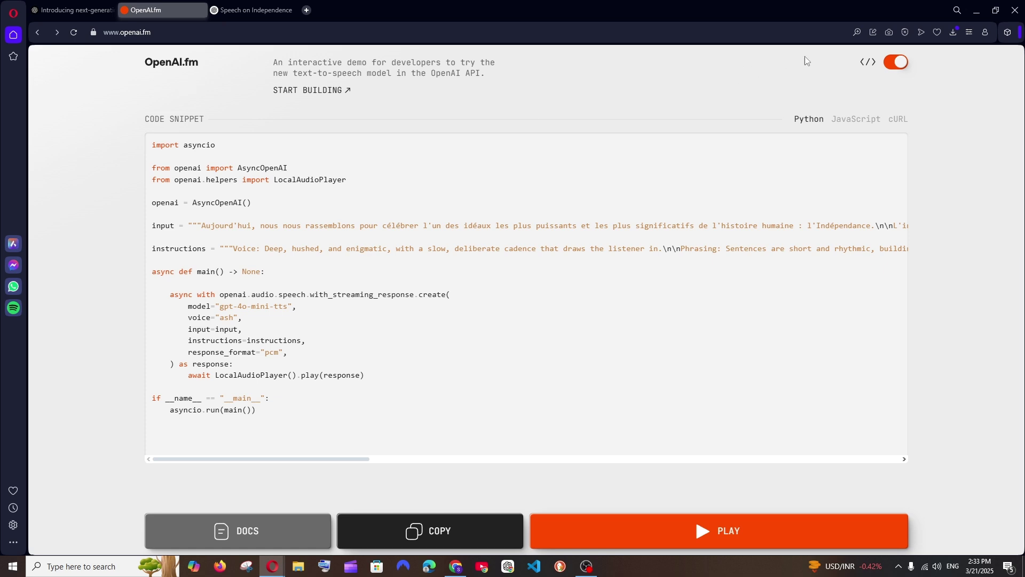
# Switch off the code view and scroll through the True Crime Buff vibe description.
pyautogui.click(892, 68)
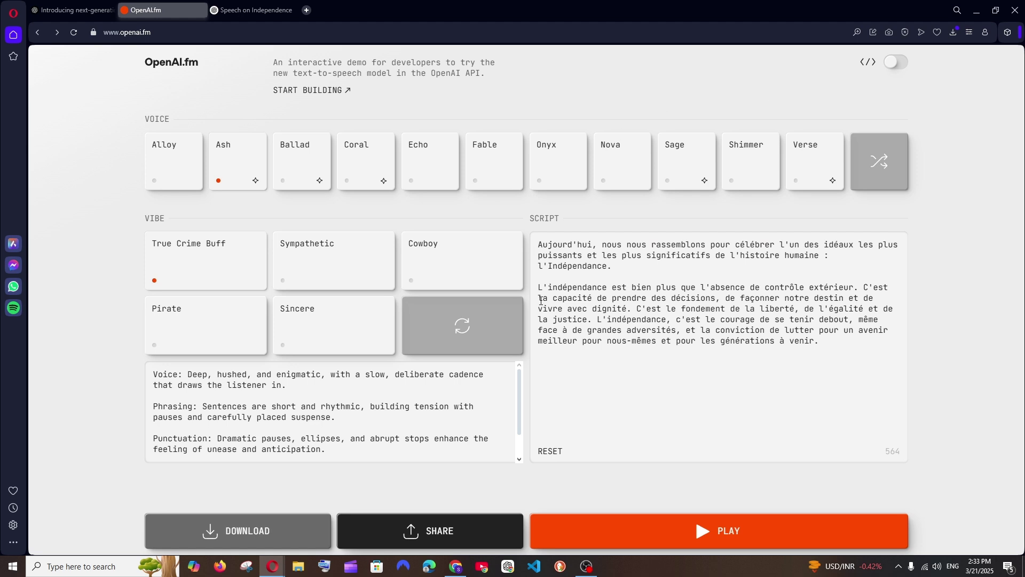
pyautogui.scroll(-1, 248, 390)
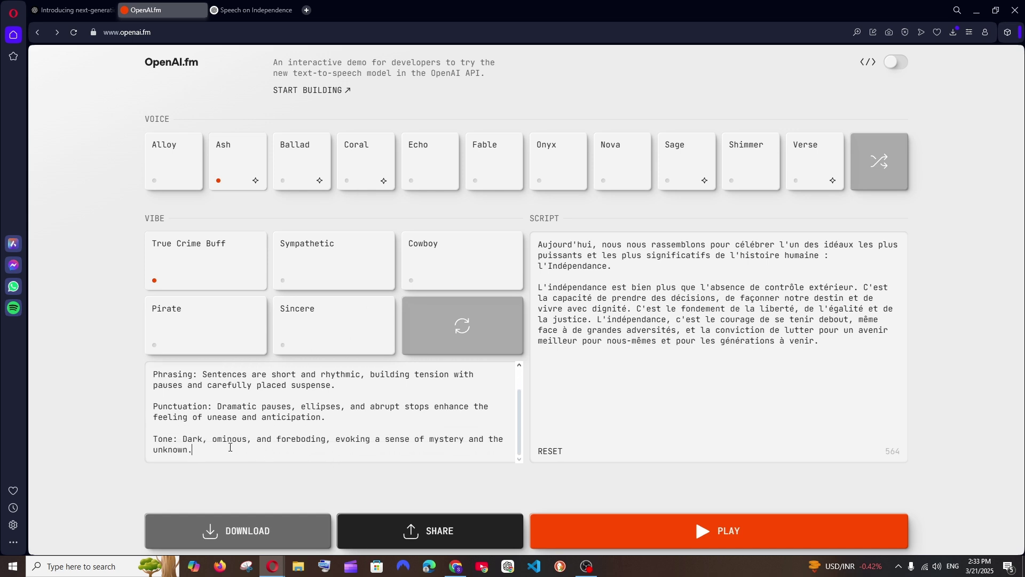
pyautogui.moveTo(230, 447); pyautogui.dragTo(398, 389)
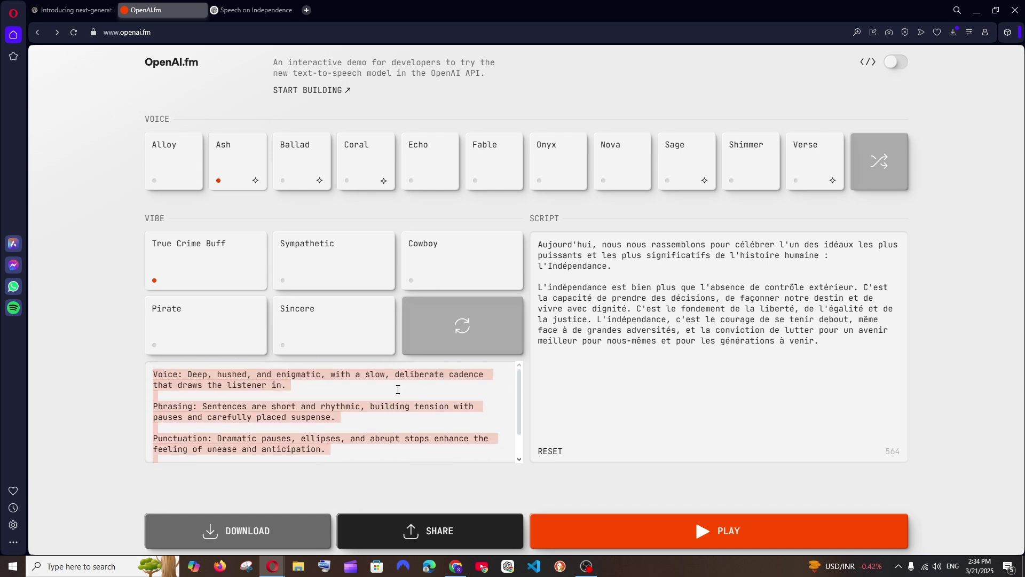
pyautogui.scroll(-1, 293, 396)
pyautogui.click(292, 396)
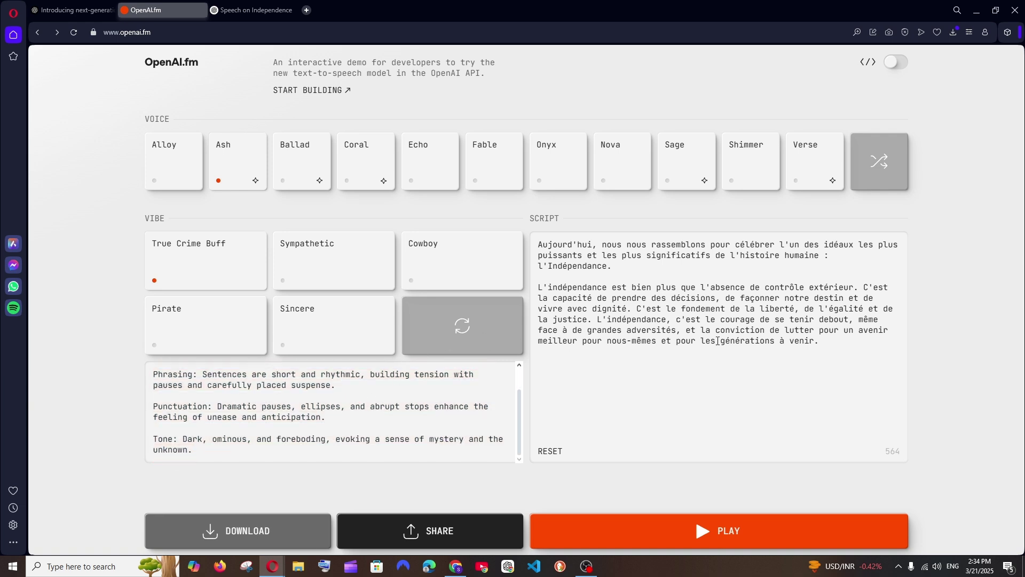